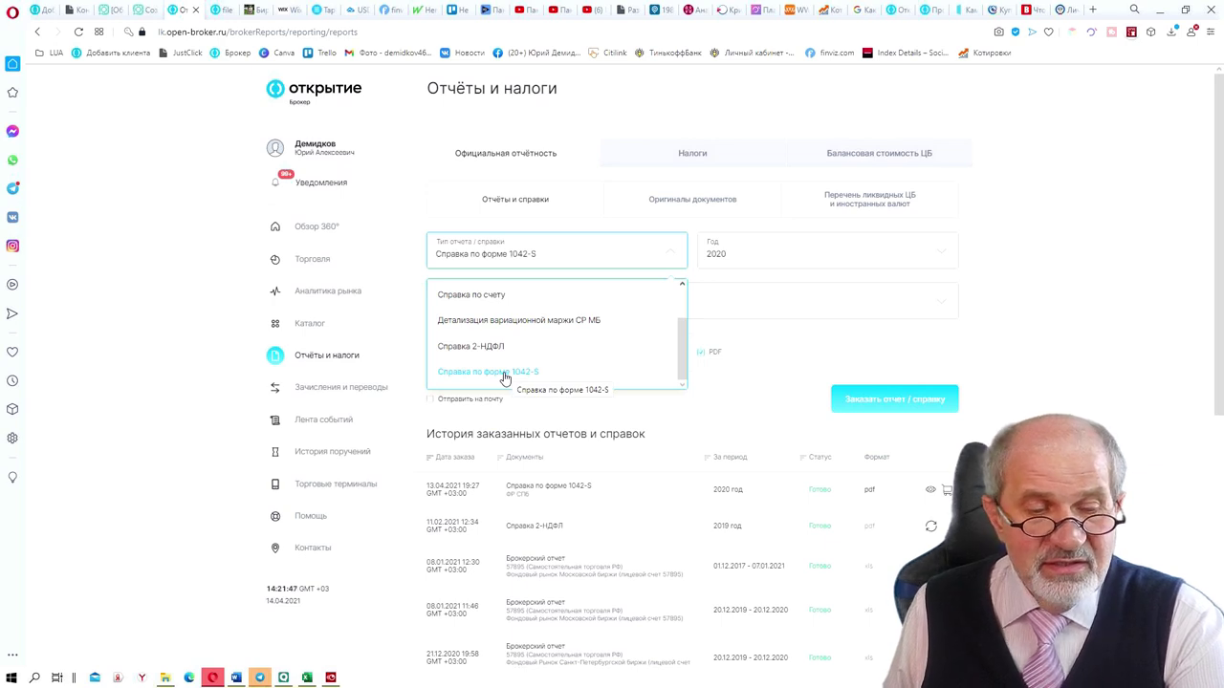
# Choose "Справка по форме 1042-S" as the report type and switch to the broker's 1042-S PDF in Opera
pyautogui.click(505, 375)
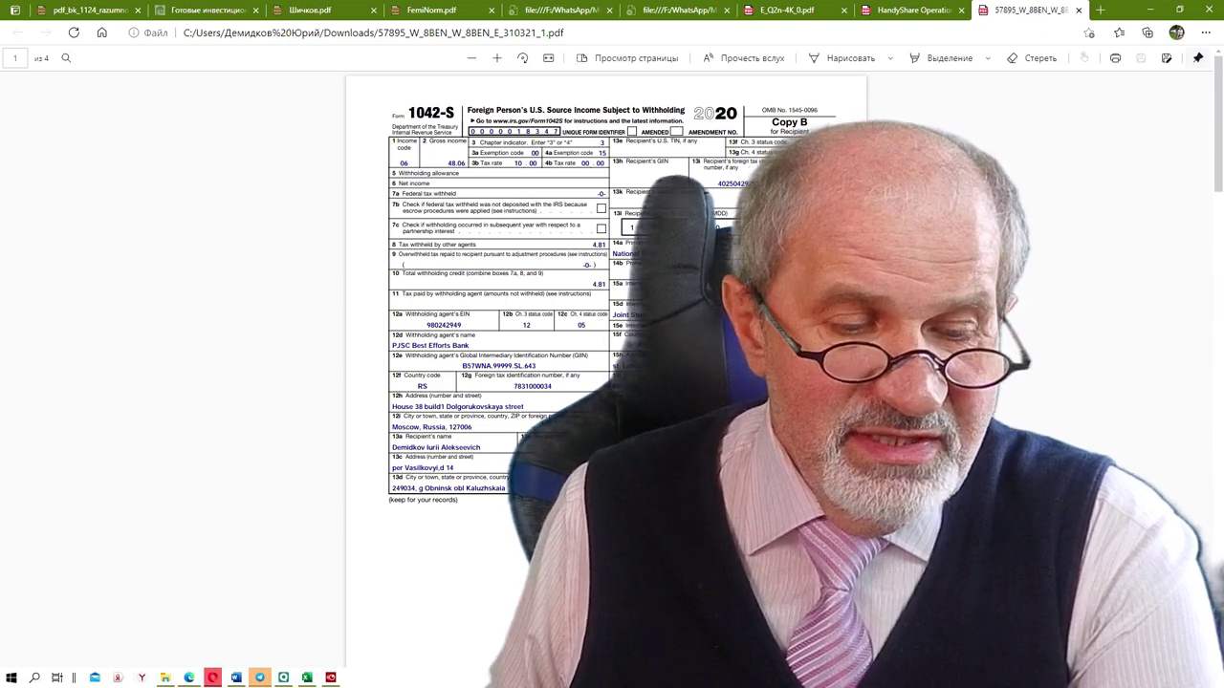
pyautogui.click(214, 679)
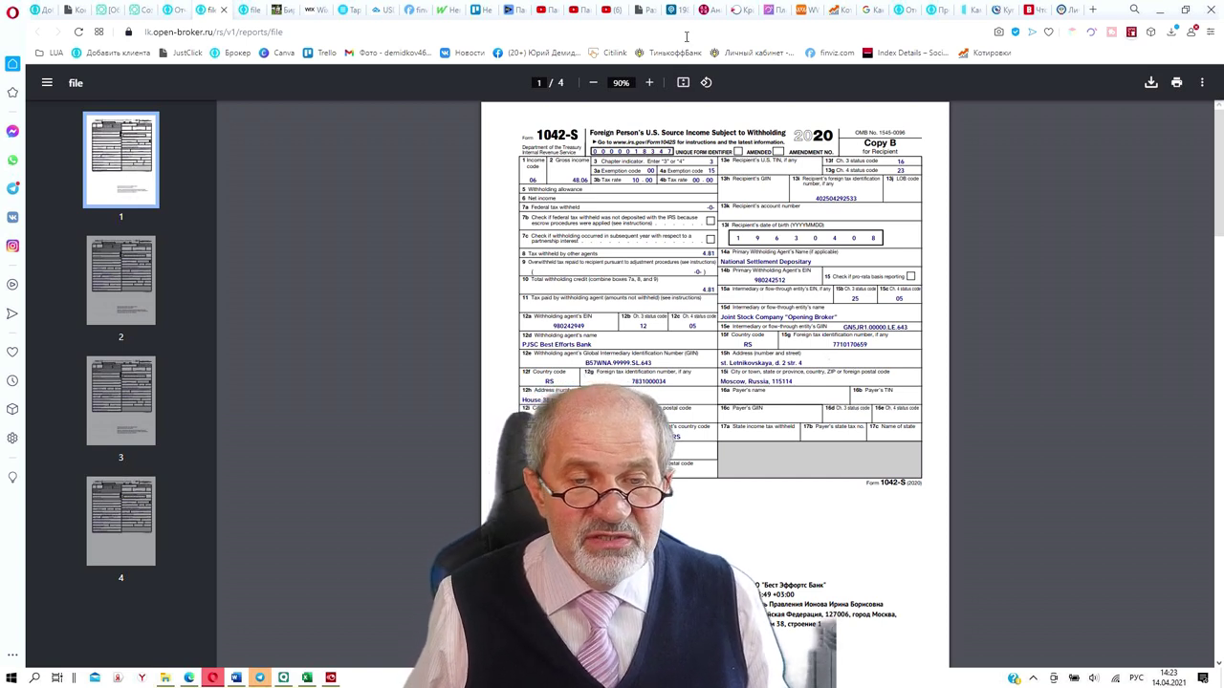
# Enlarge page 1 of the 1042-S form to 400% and examine its header across to the copy designation
pyautogui.click(651, 83)
pyautogui.click(650, 83)
pyautogui.click(650, 83)
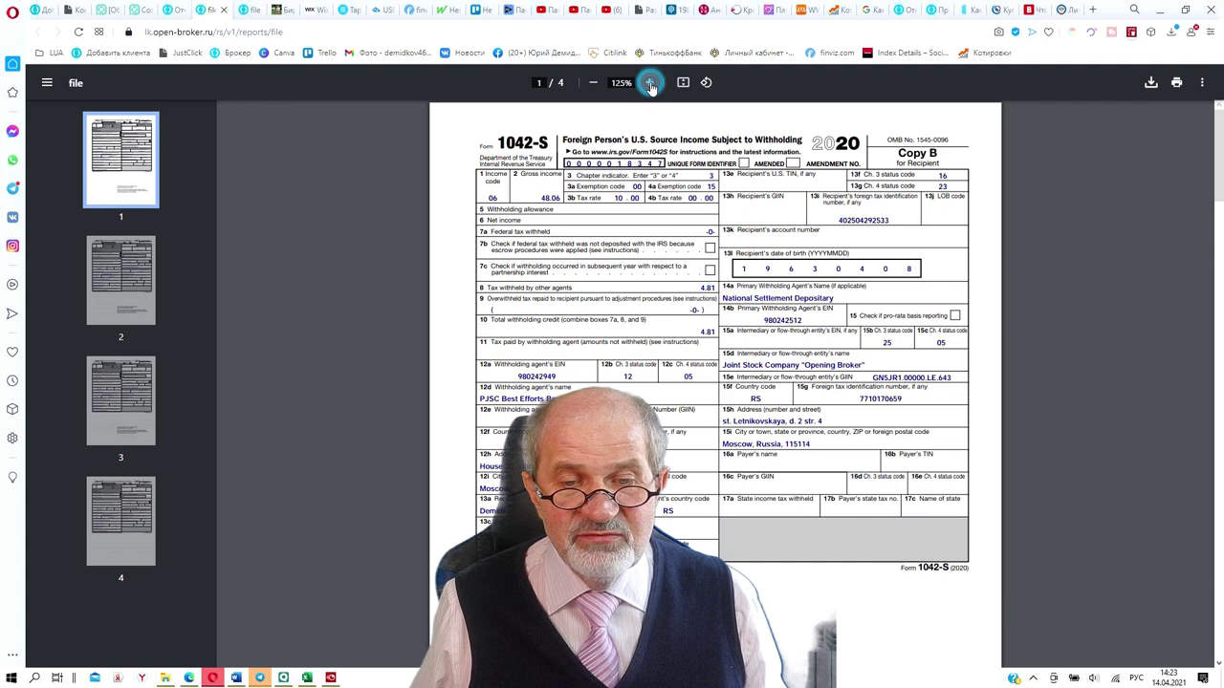
pyautogui.click(650, 84)
pyautogui.click(650, 83)
pyautogui.click(650, 84)
pyautogui.click(650, 83)
pyautogui.click(650, 84)
pyautogui.click(650, 83)
pyautogui.moveTo(1038, 369); pyautogui.dragTo(713, 415)
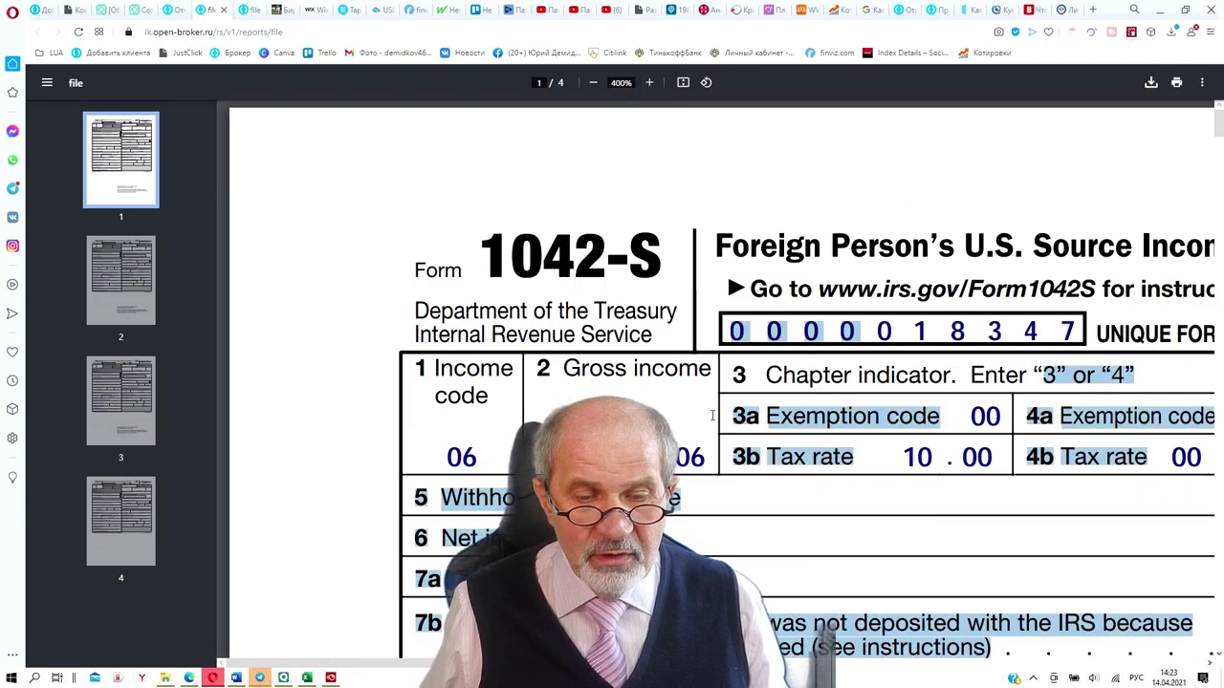
pyautogui.click(896, 166)
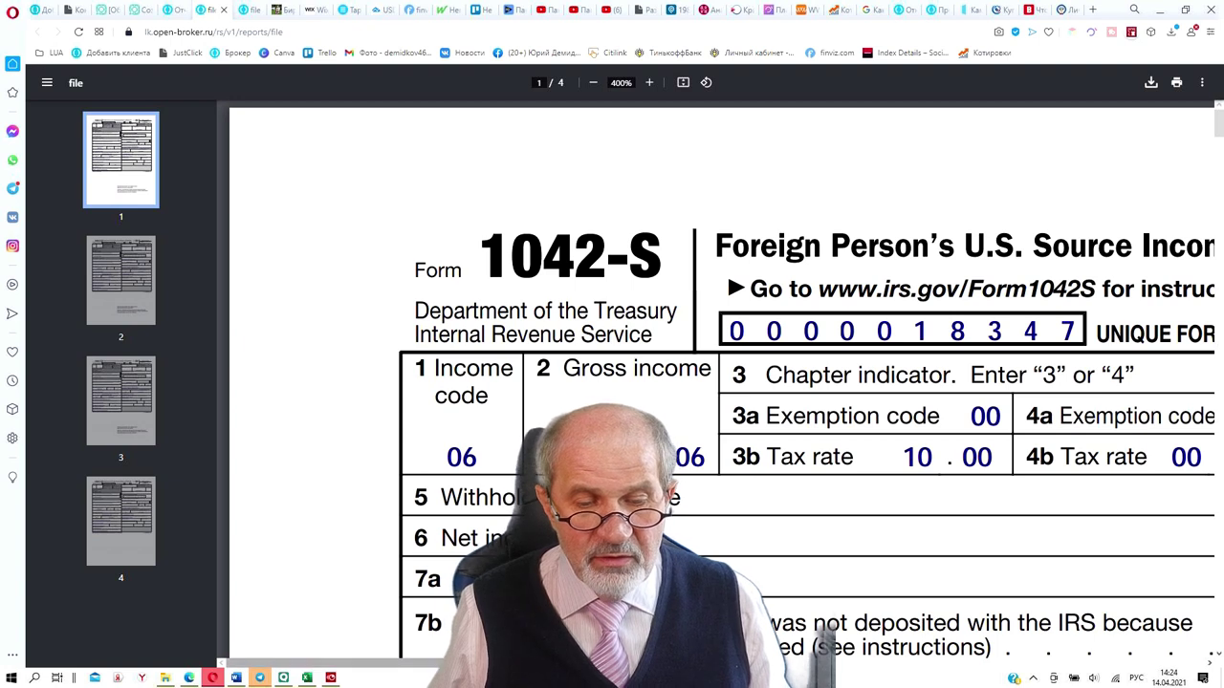
pyautogui.moveTo(368, 662); pyautogui.dragTo(982, 683)
pyautogui.hscroll(5, 646, 189)
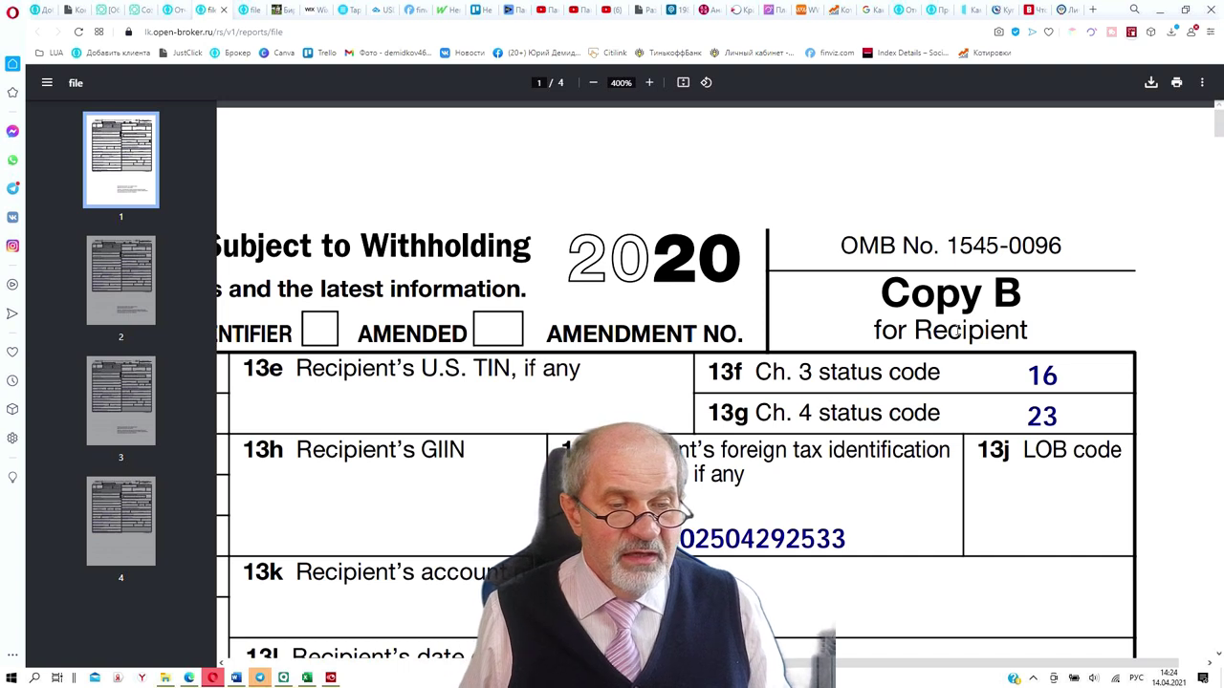
# Examine the copy designations in the headers of pages 2, 3 and 4 of the 1042-S form
pyautogui.click(117, 285)
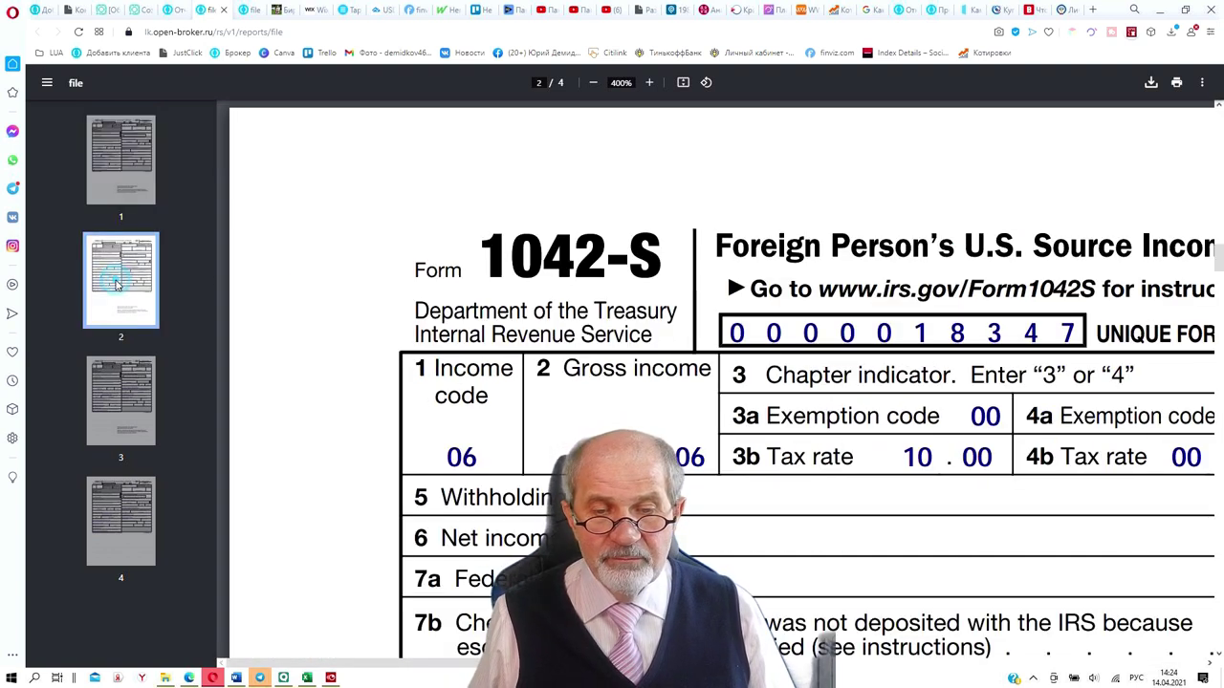
pyautogui.hscroll(10, 946, 284)
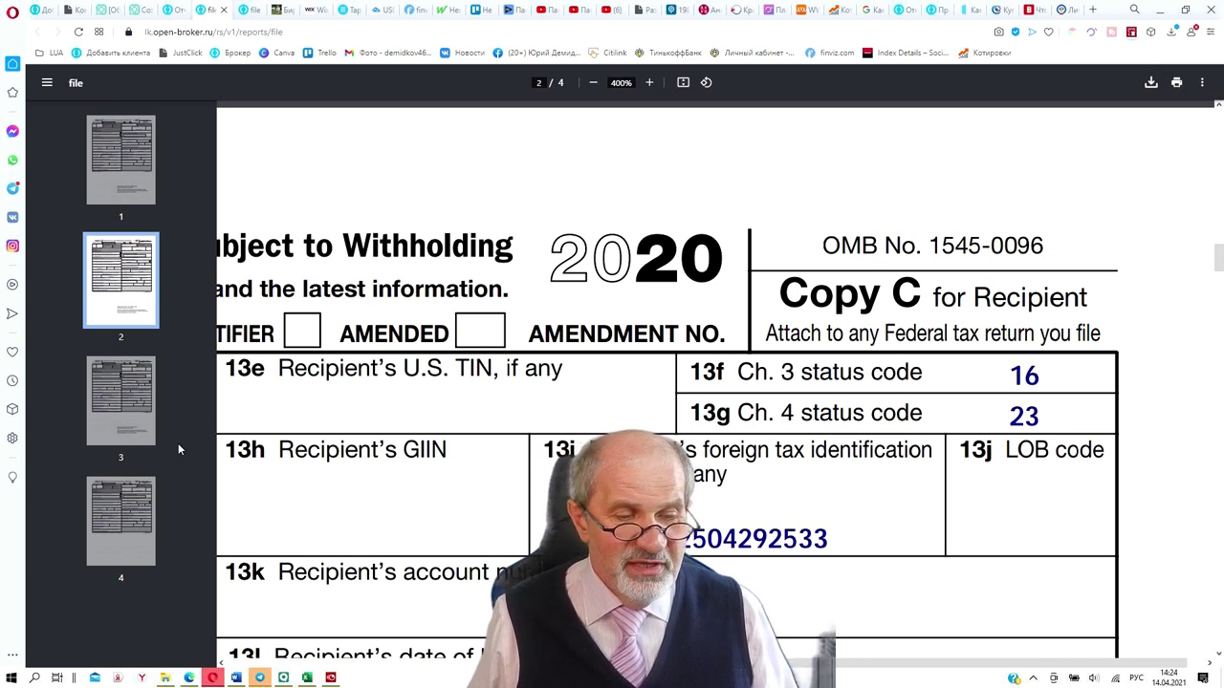
pyautogui.click(130, 409)
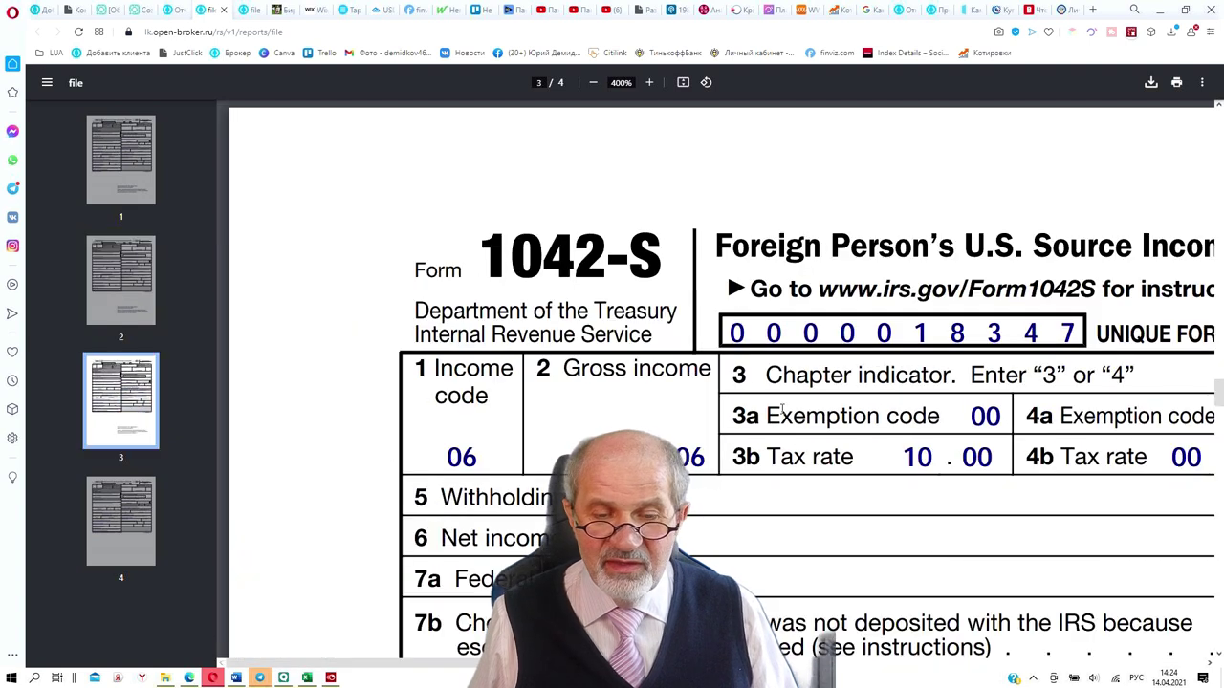
pyautogui.moveTo(366, 663); pyautogui.dragTo(1095, 667)
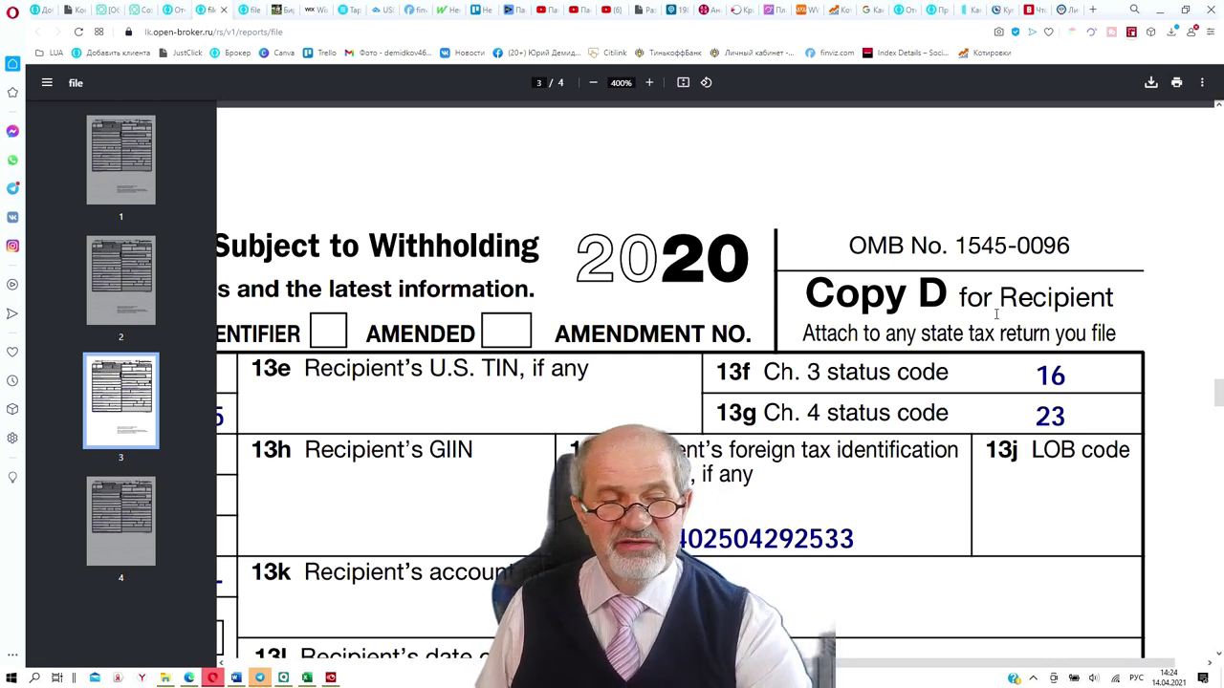
pyautogui.click(142, 524)
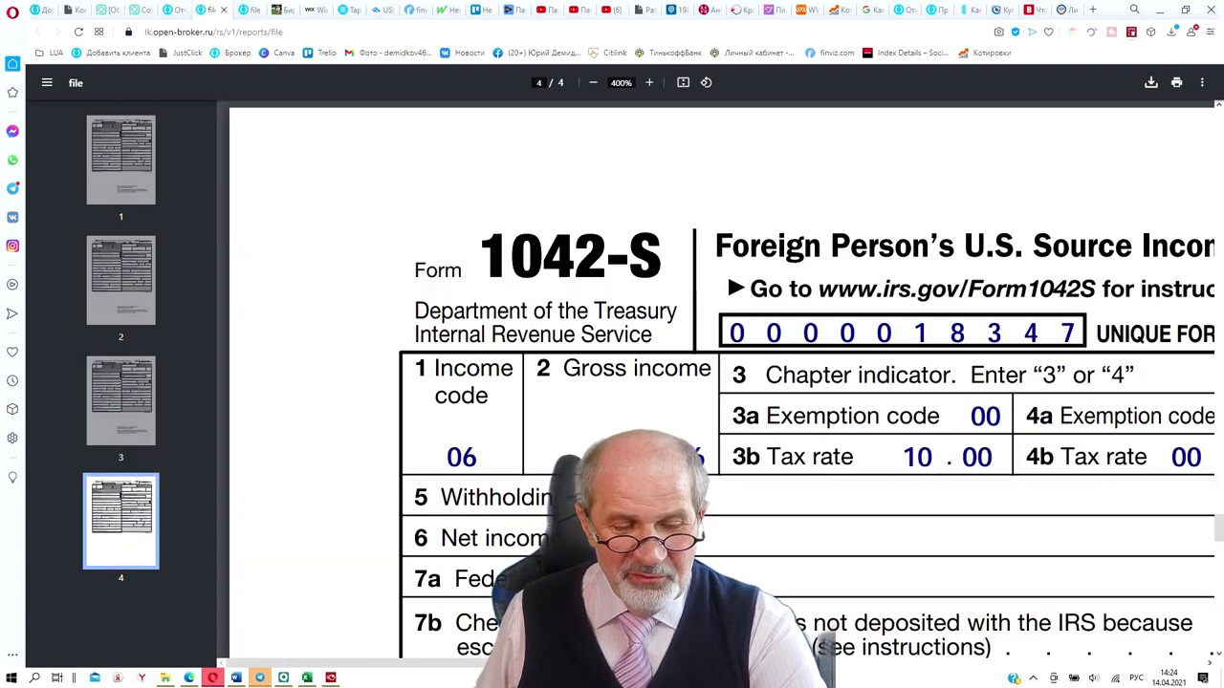
pyautogui.moveTo(584, 667); pyautogui.dragTo(1018, 666)
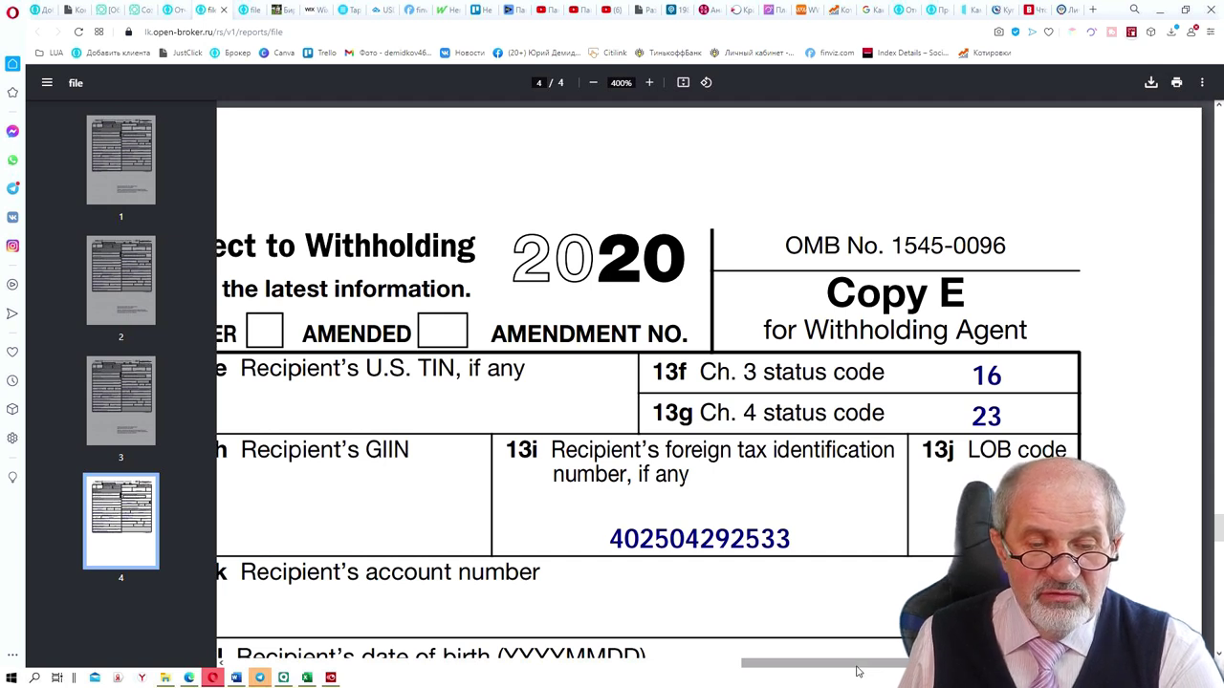
pyautogui.moveTo(857, 671); pyautogui.dragTo(820, 679)
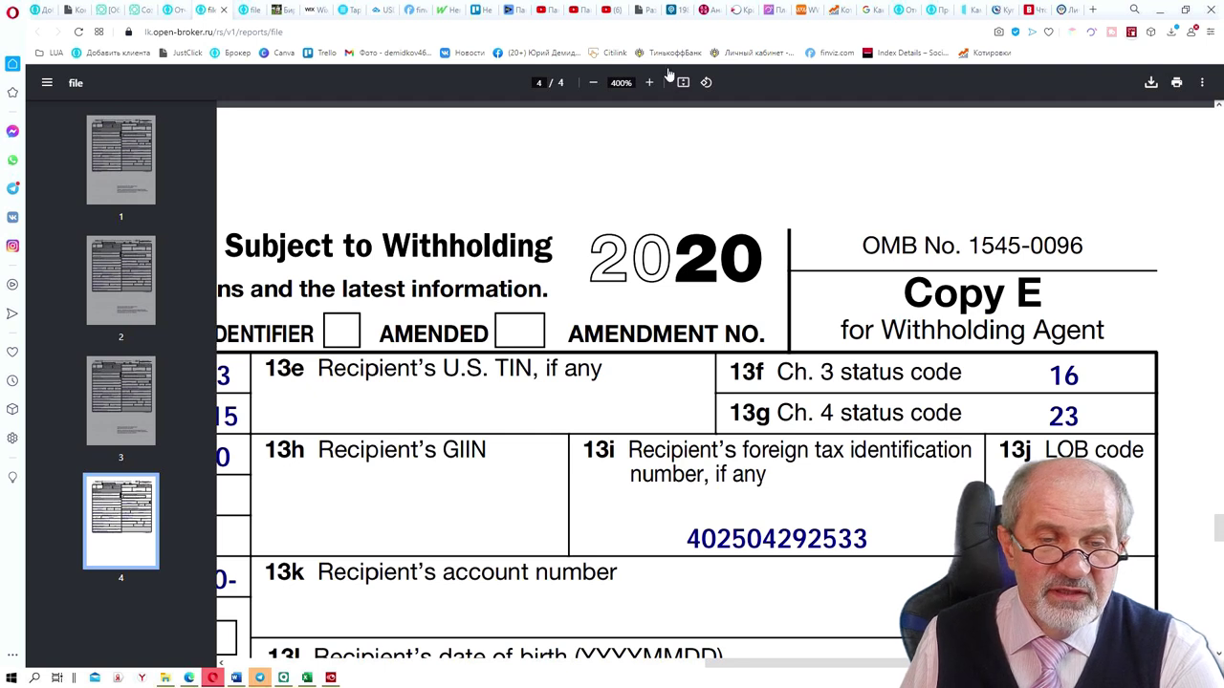
# Reduce page 4 of the form to 175% and then 90% to examine its overall layout and digital signature area
pyautogui.click(594, 83)
pyautogui.click(594, 82)
pyautogui.click(594, 82)
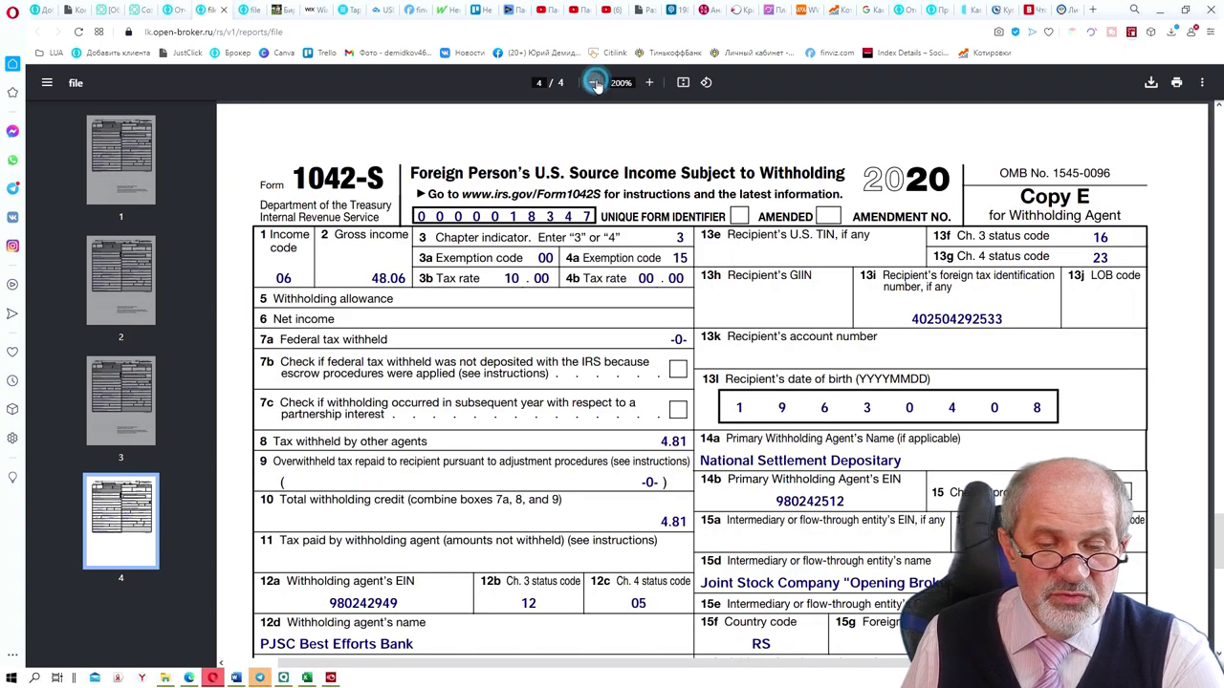
pyautogui.click(594, 82)
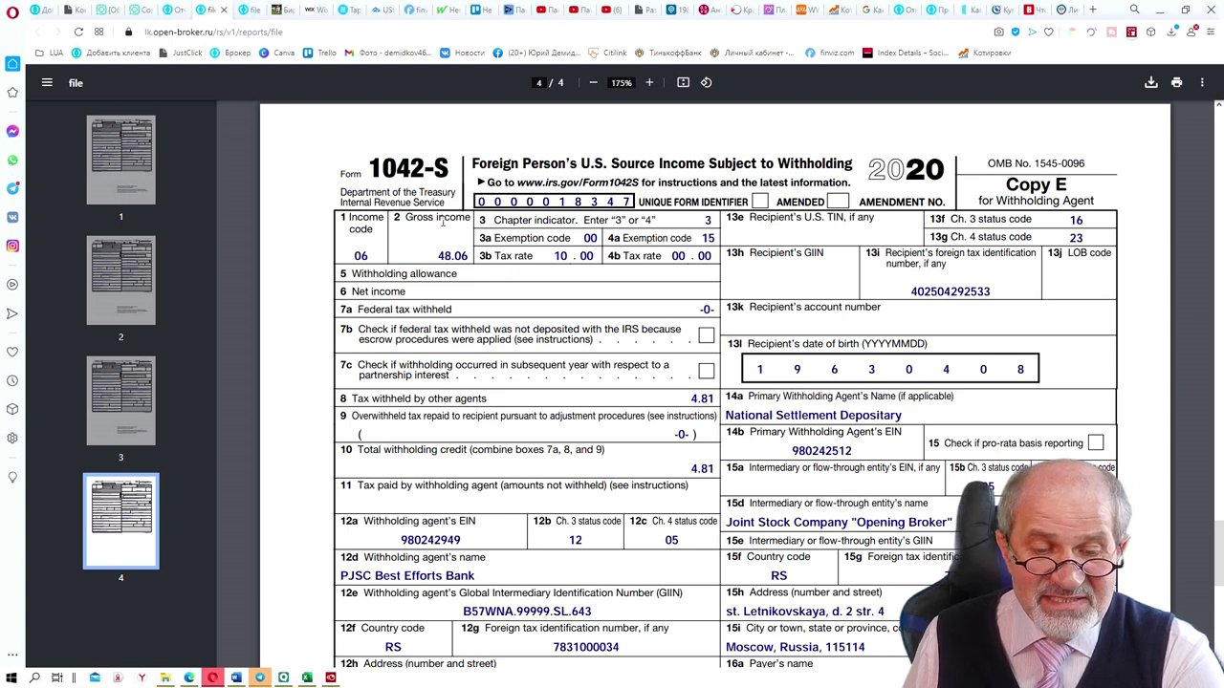
pyautogui.click(593, 83)
pyautogui.click(593, 82)
pyautogui.click(592, 82)
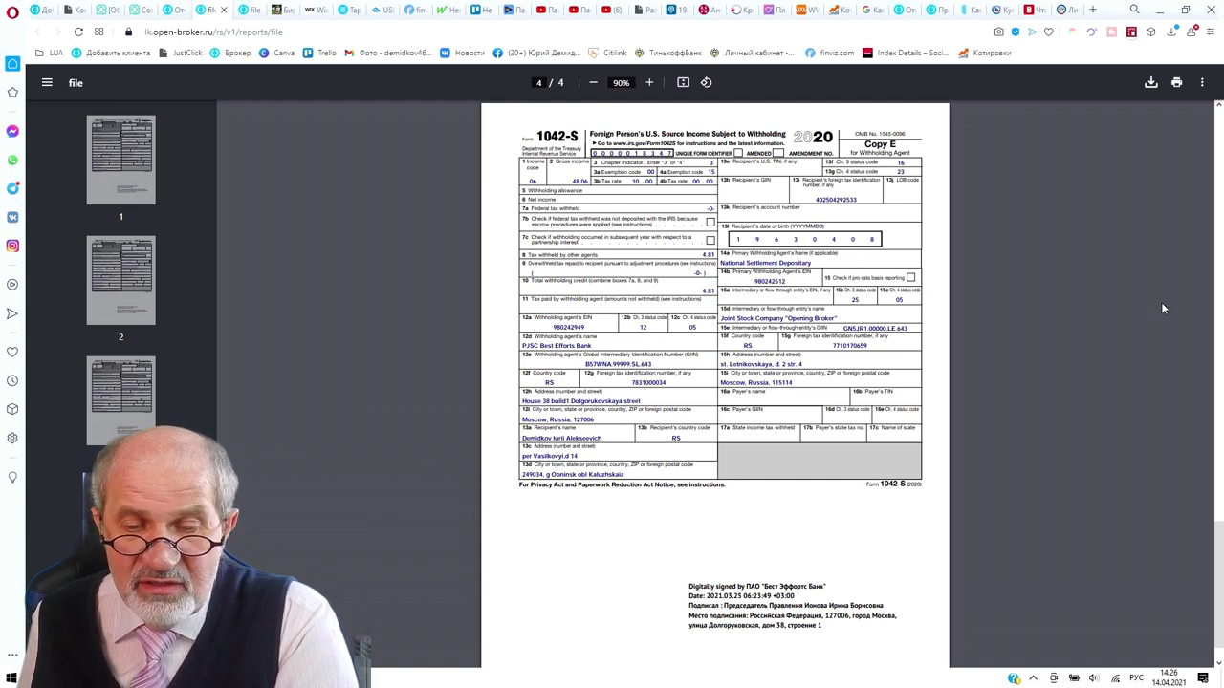
# Enlarge the form to 175% and examine the income, withholding agent and recipient fields on Copy E
pyautogui.moveTo(1220, 554)
pyautogui.mouseDown()
pyautogui.moveTo(1213, 479)
pyautogui.moveTo(1207, 521)
pyautogui.mouseUp()
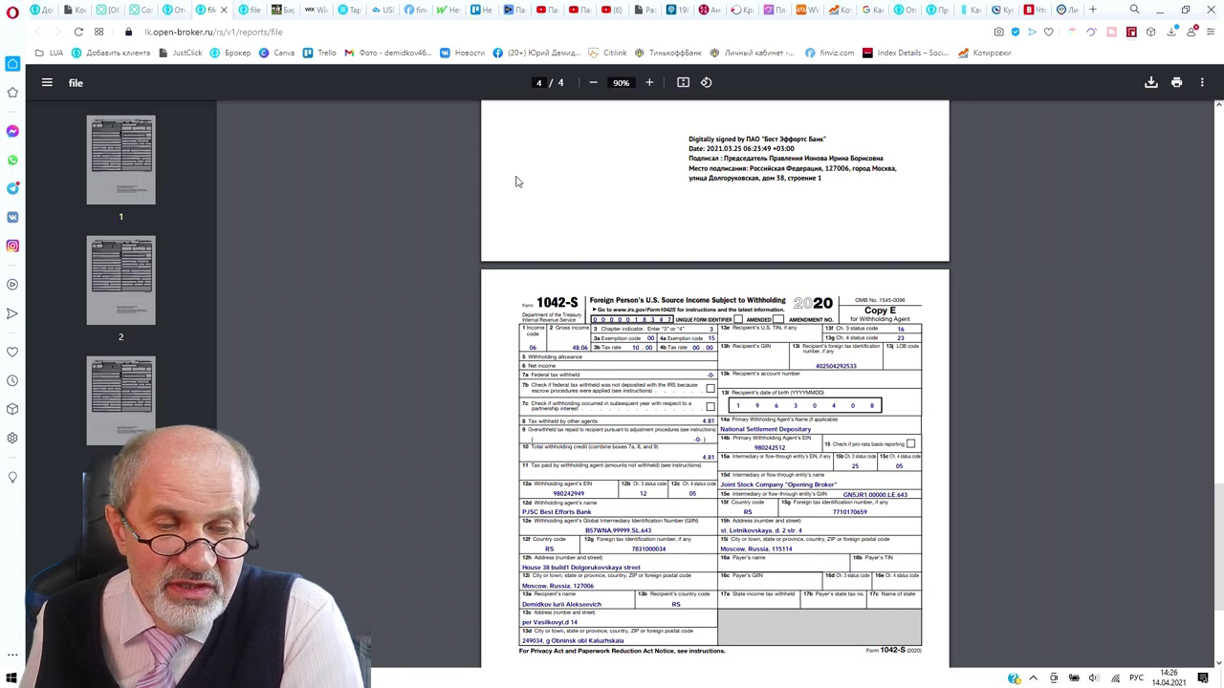
pyautogui.click(649, 82)
pyautogui.click(649, 82)
pyautogui.click(649, 82)
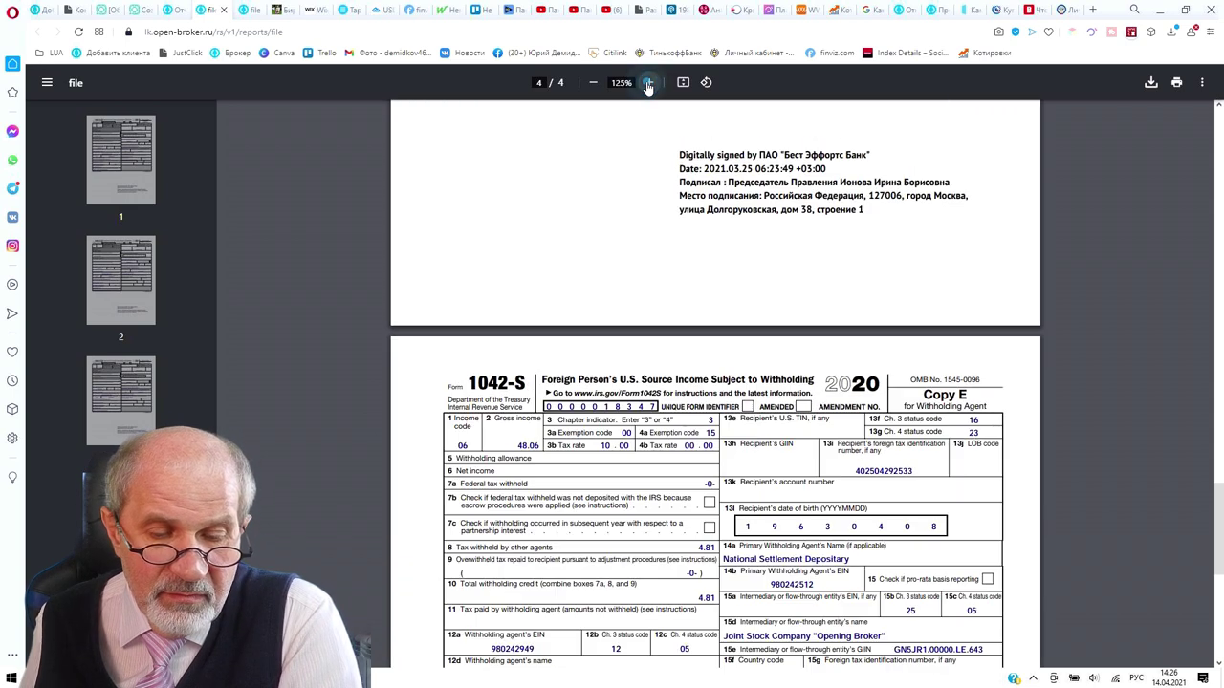
pyautogui.click(648, 82)
pyautogui.click(648, 82)
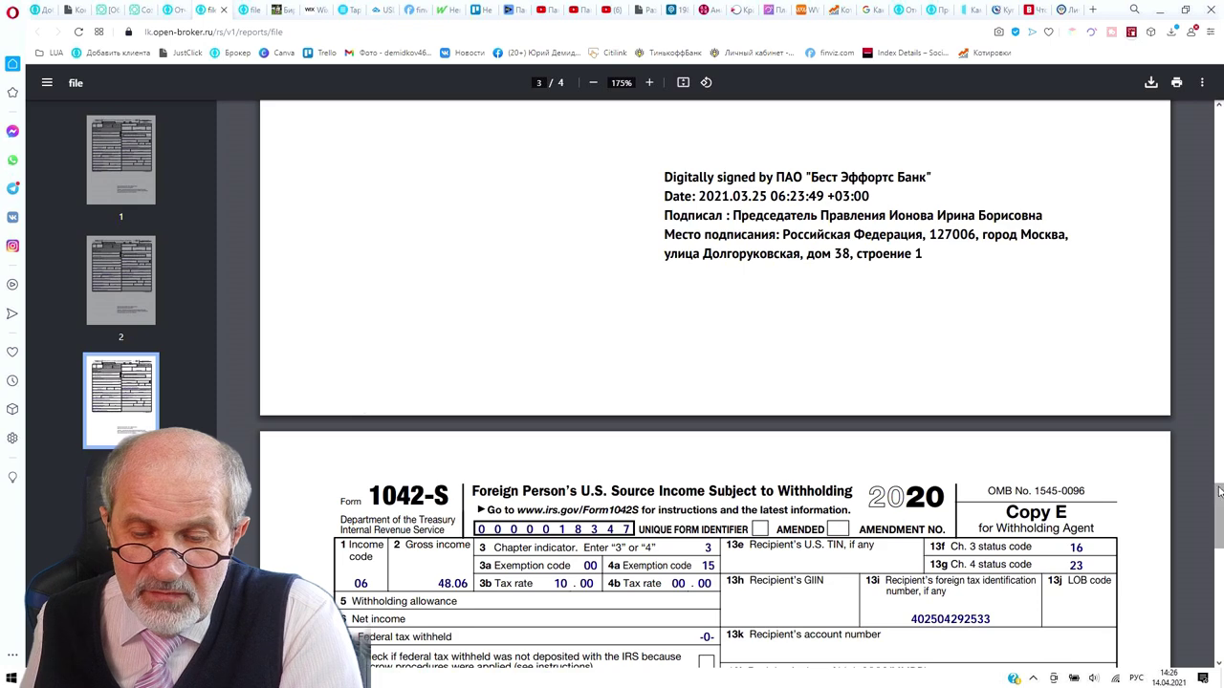
pyautogui.scroll(-3, 1219, 516)
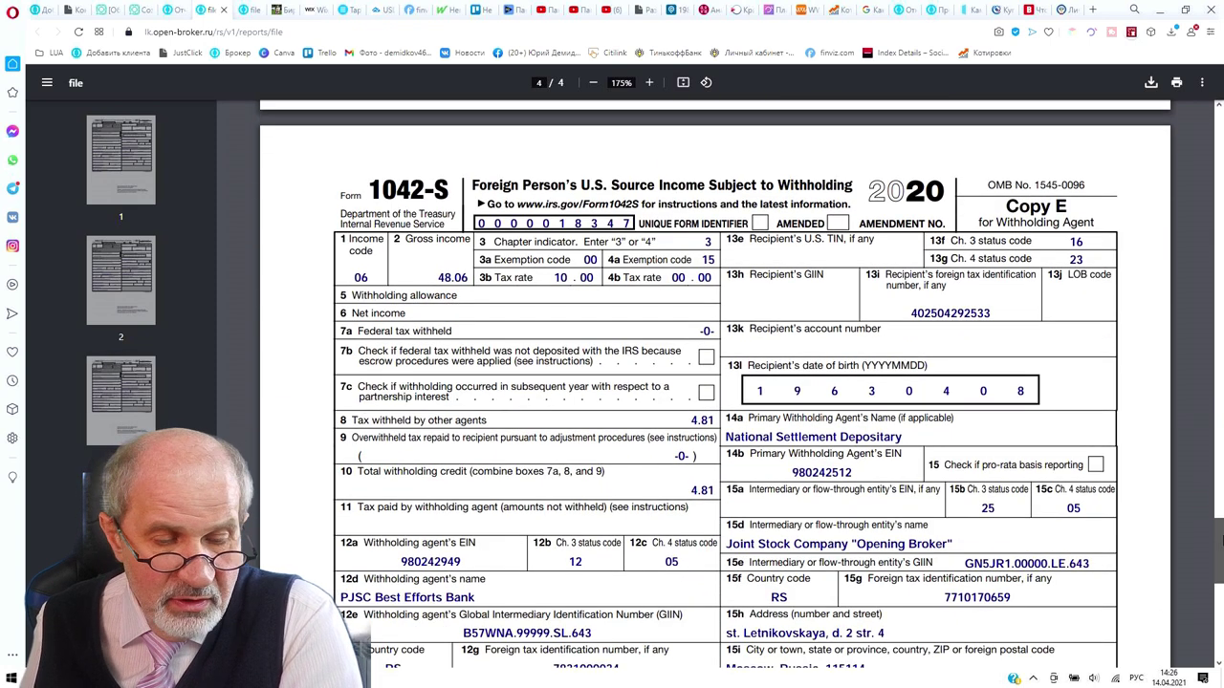
pyautogui.scroll(-1, 1220, 540)
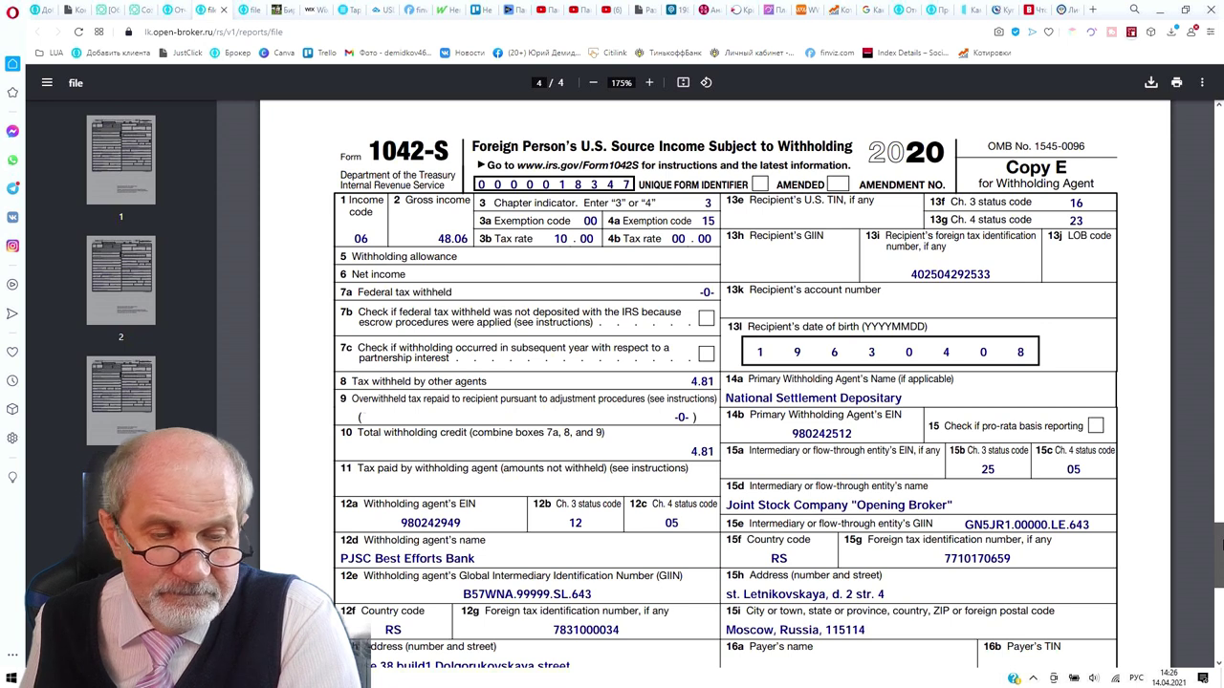
pyautogui.scroll(1, 1220, 543)
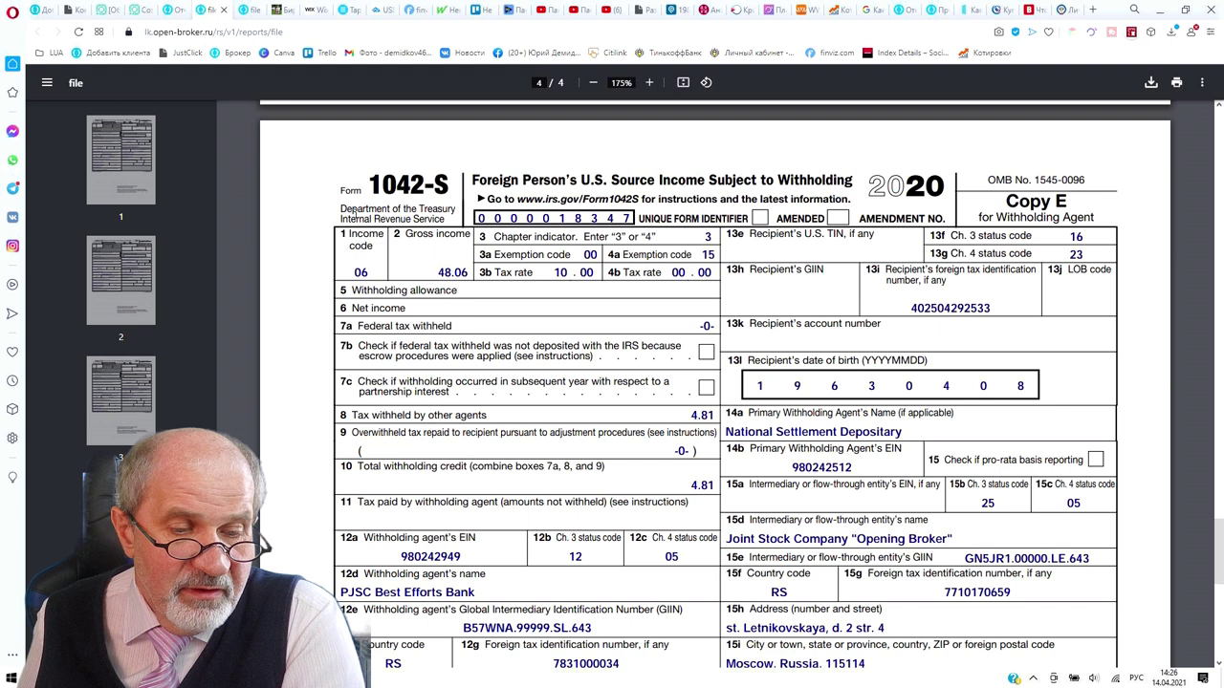
pyautogui.hotkey('alt', 'shift')
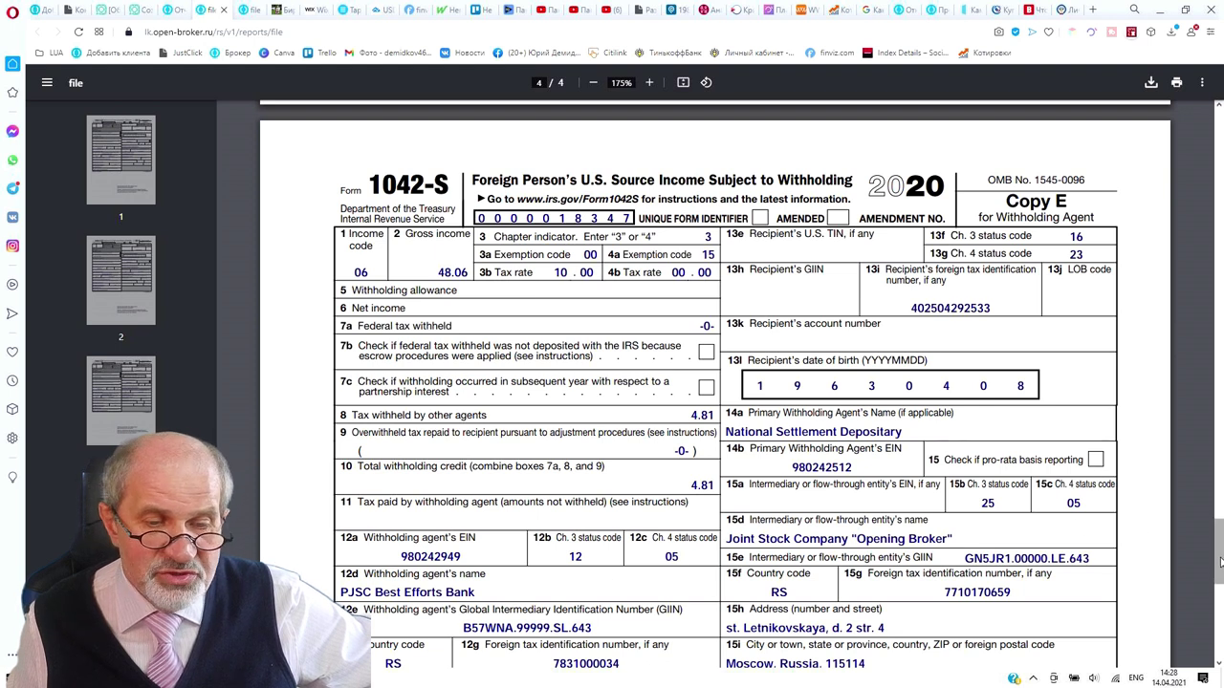
# Enlarge Copy E to 300% and examine boxes 1 to 12 covering income code, gross income, tax rate and tax withheld
pyautogui.scroll(2, 1220, 563)
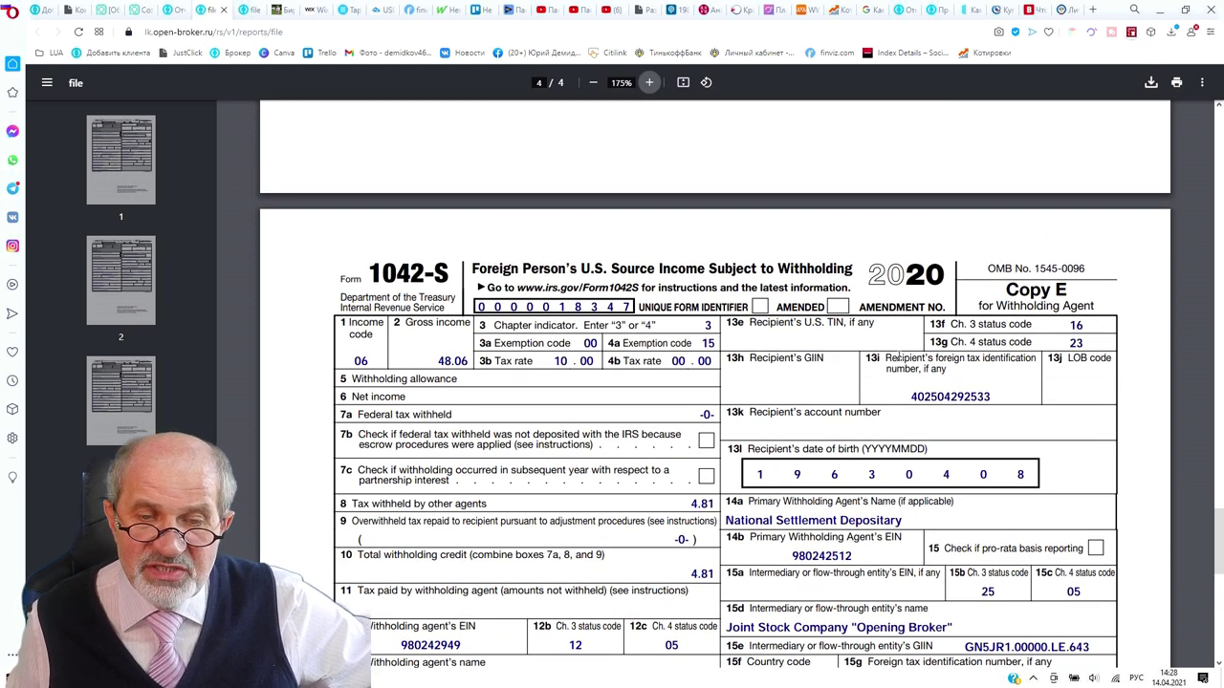
pyautogui.click(650, 82)
pyautogui.click(649, 83)
pyautogui.click(650, 82)
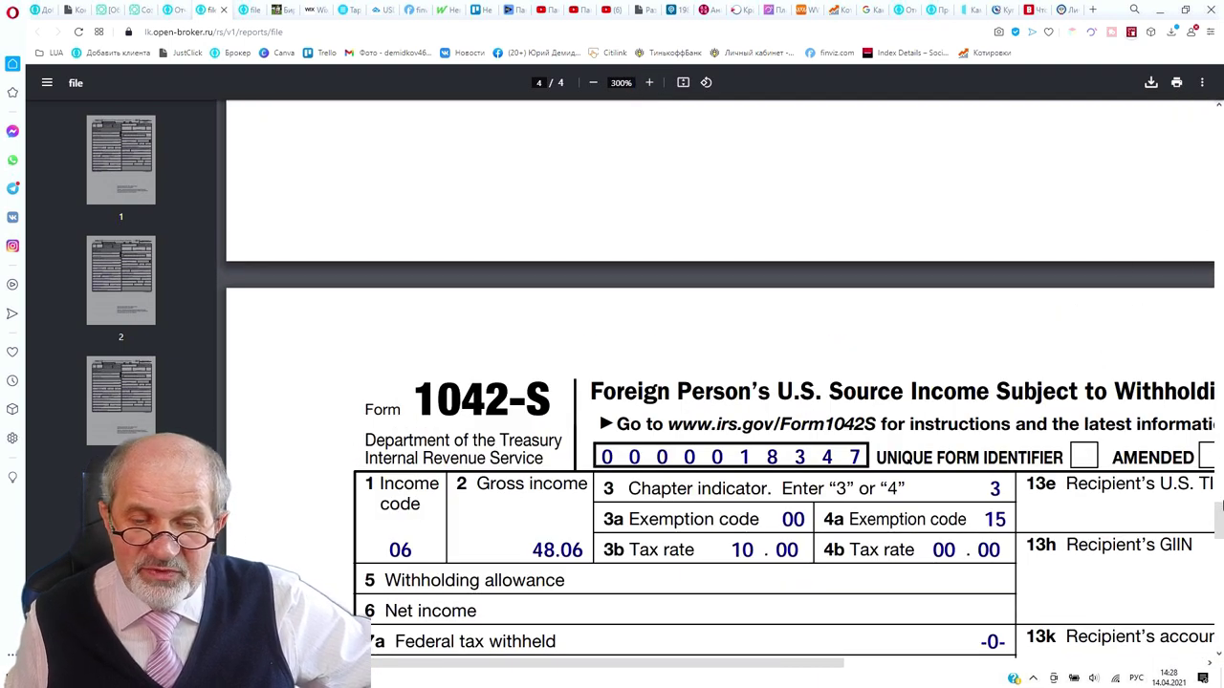
pyautogui.scroll(-3, 1220, 513)
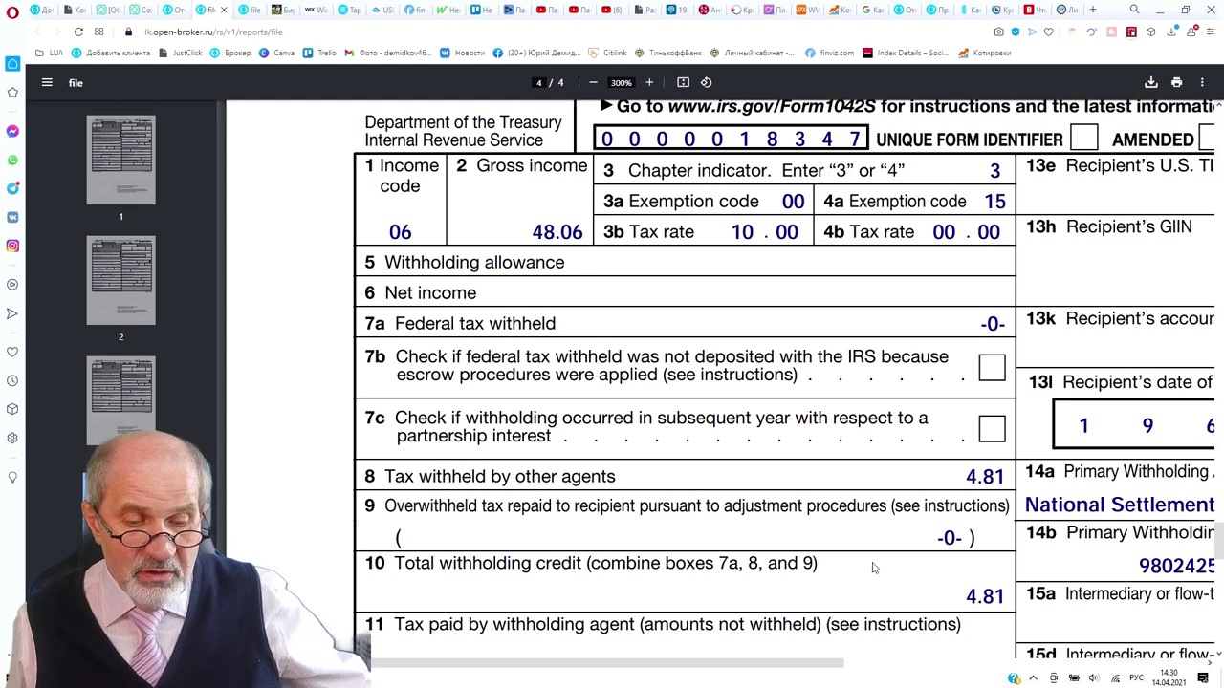
pyautogui.scroll(-2, 870, 583)
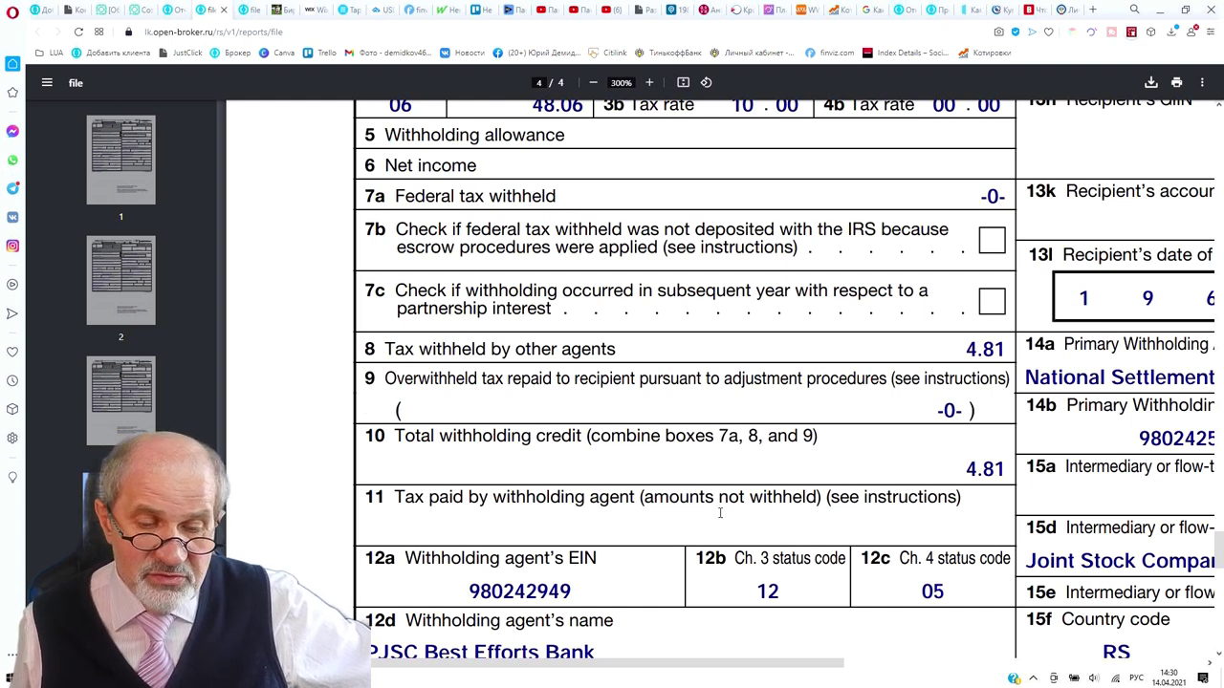
pyautogui.scroll(-1, 720, 512)
pyautogui.scroll(2, 720, 514)
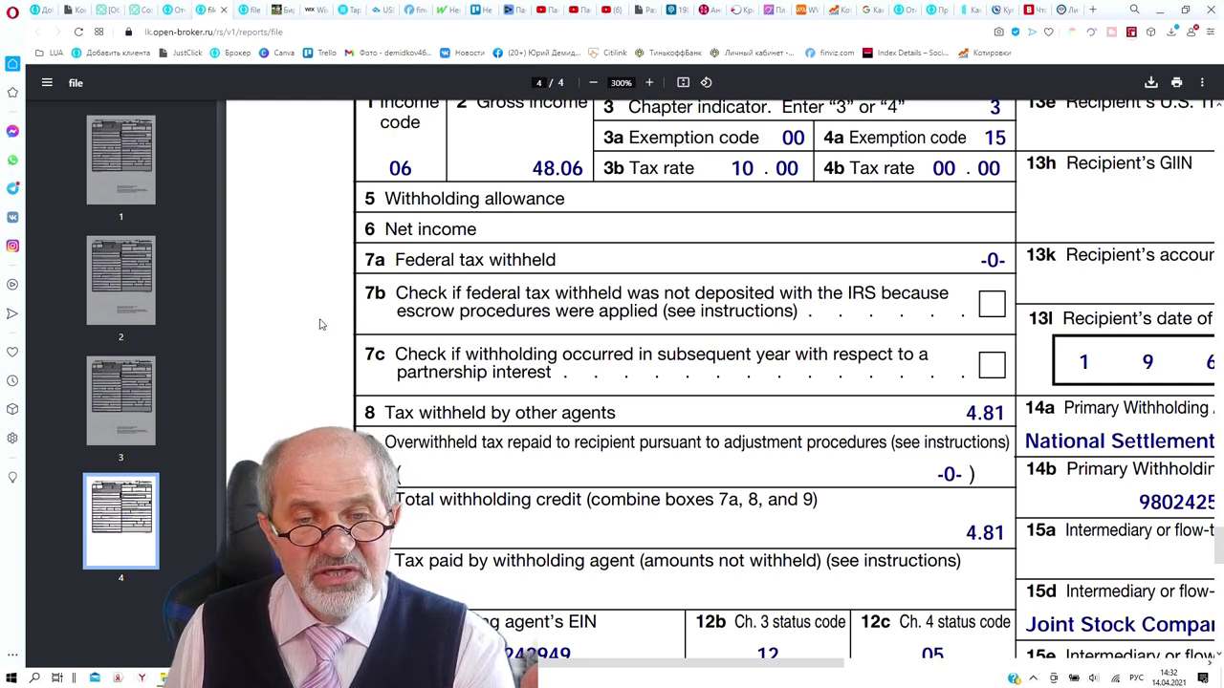
# Sign in to the taxpayer's personal account with the saved taxpayer number and account password, and open the "Жизненные ситуации" section
pyautogui.click(1066, 11)
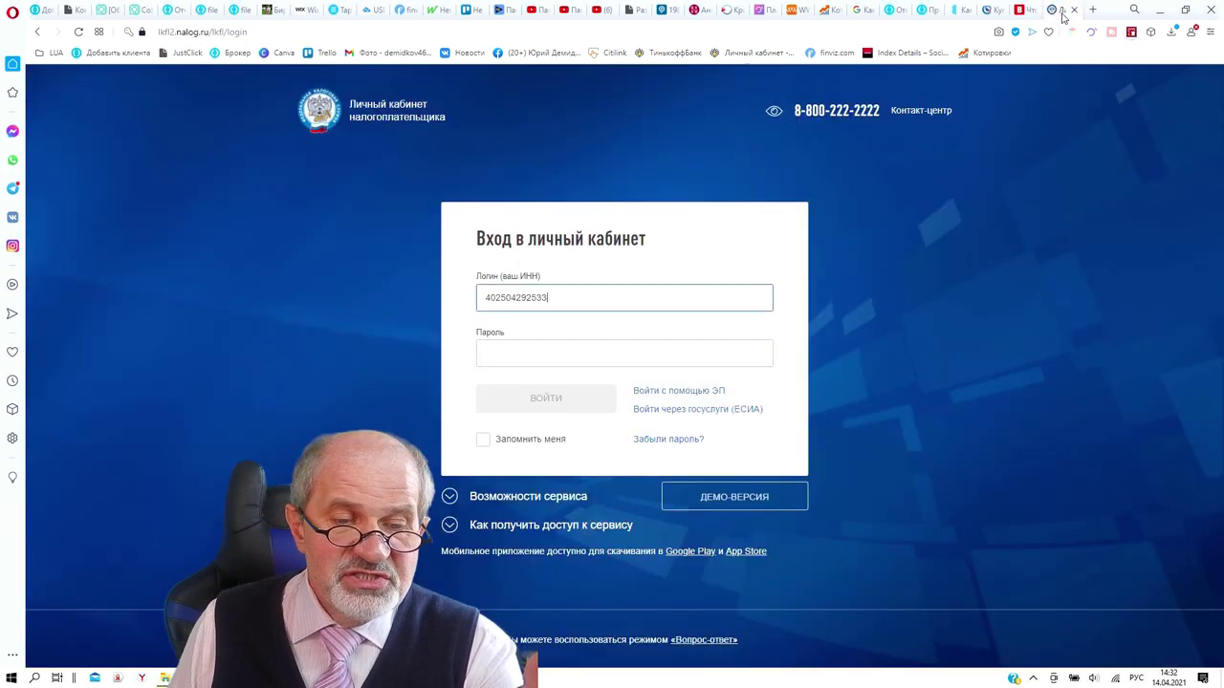
pyautogui.click(611, 295)
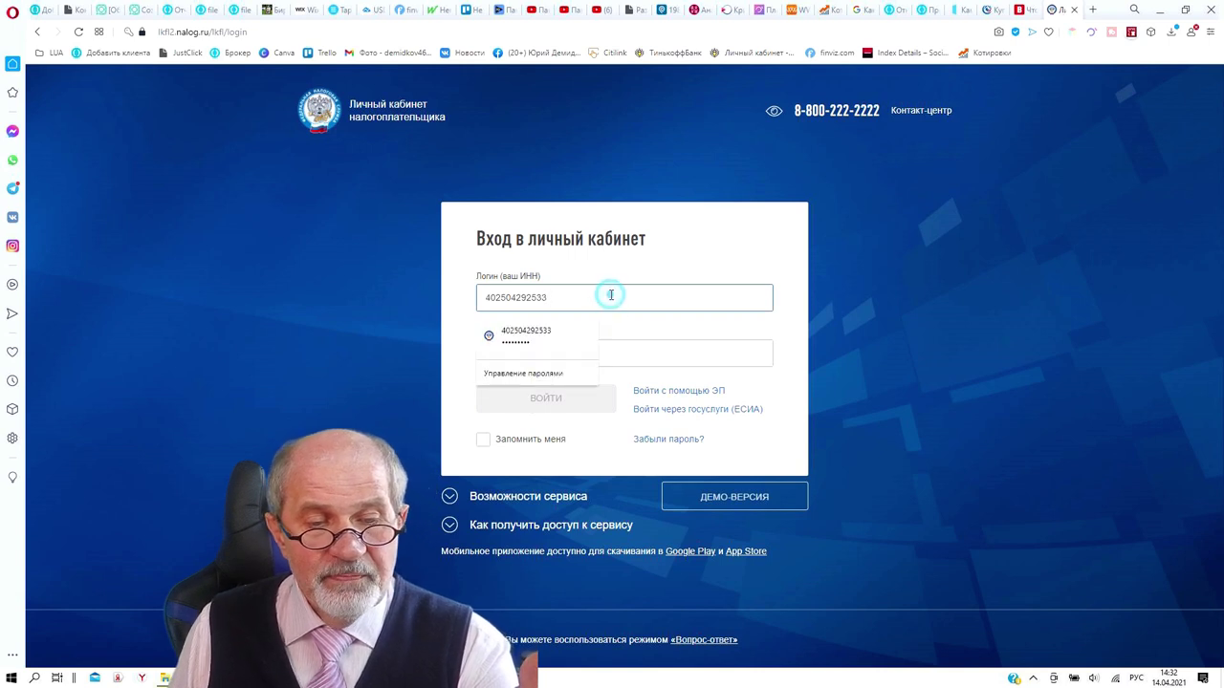
pyautogui.click(575, 340)
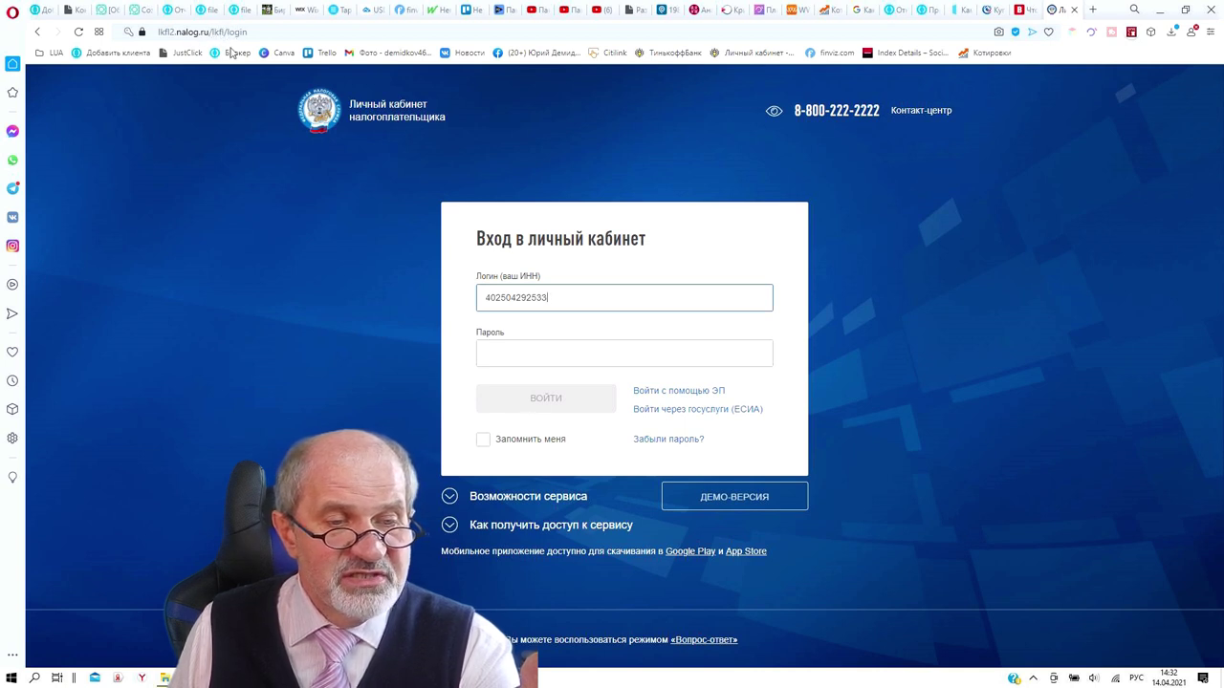
pyautogui.click(546, 352)
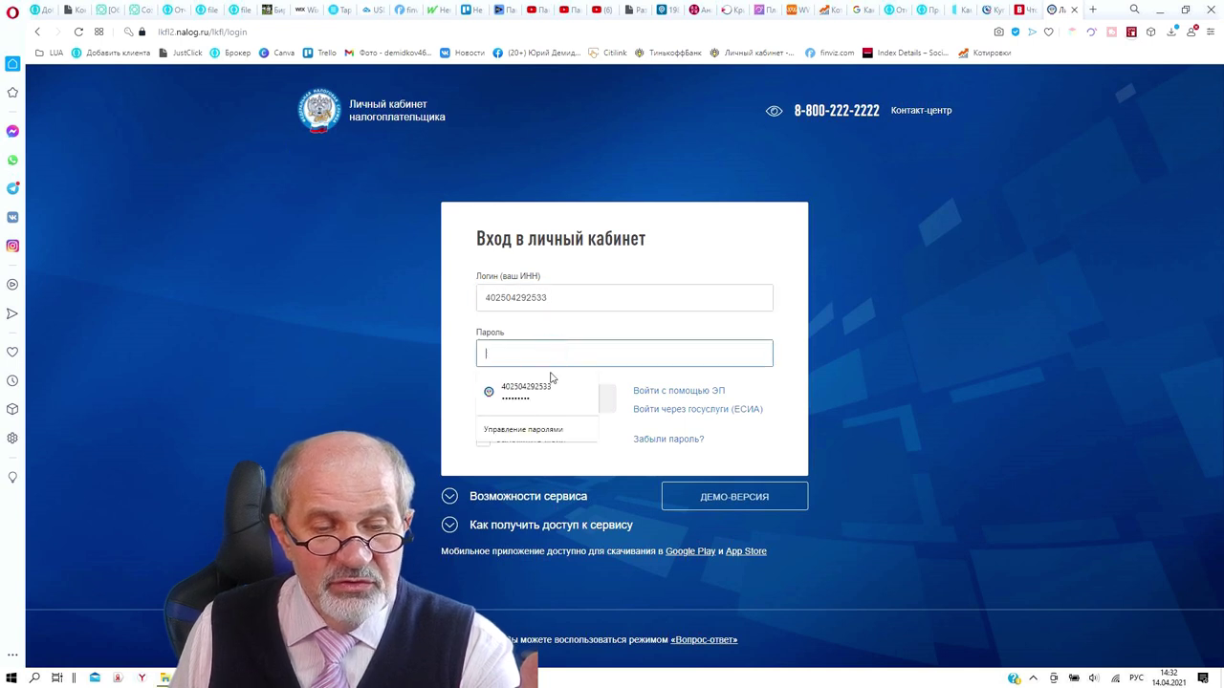
pyautogui.click(555, 385)
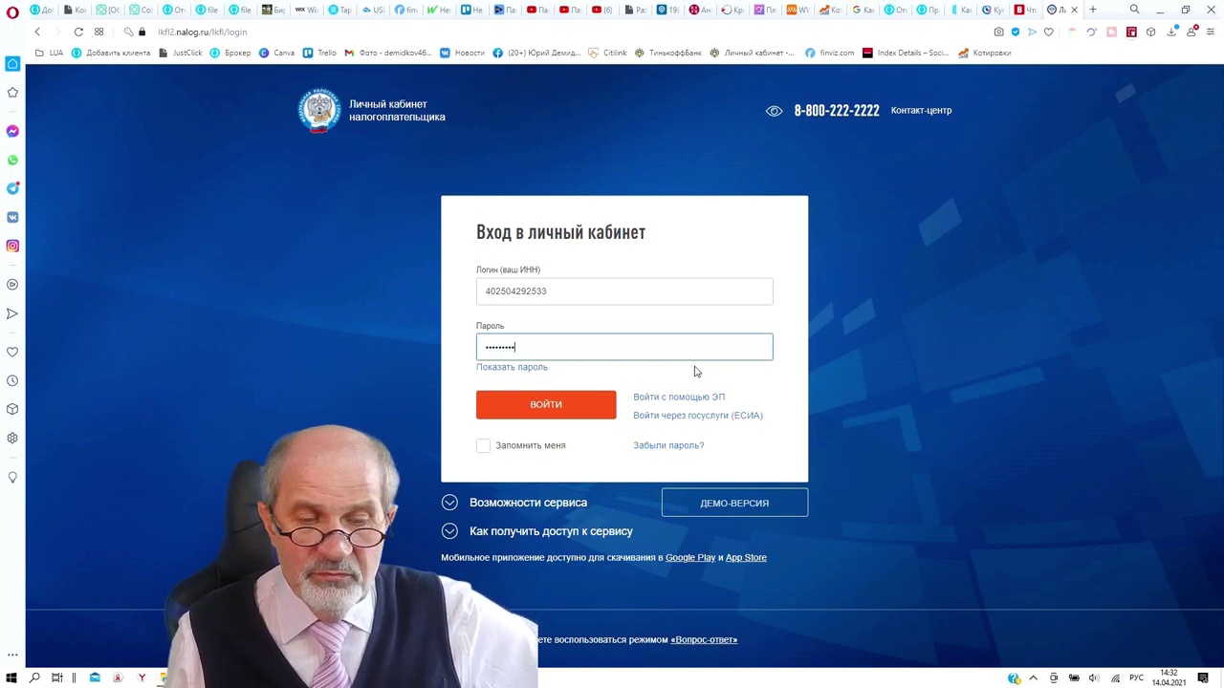
pyautogui.click(575, 413)
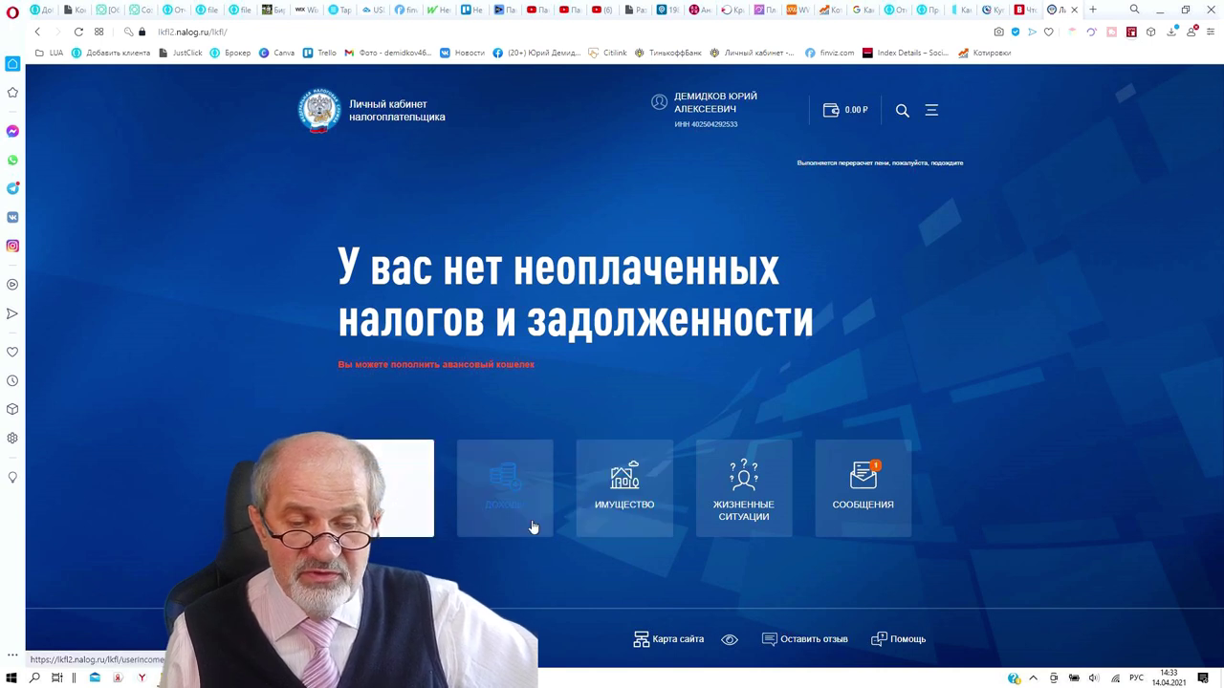
pyautogui.click(751, 487)
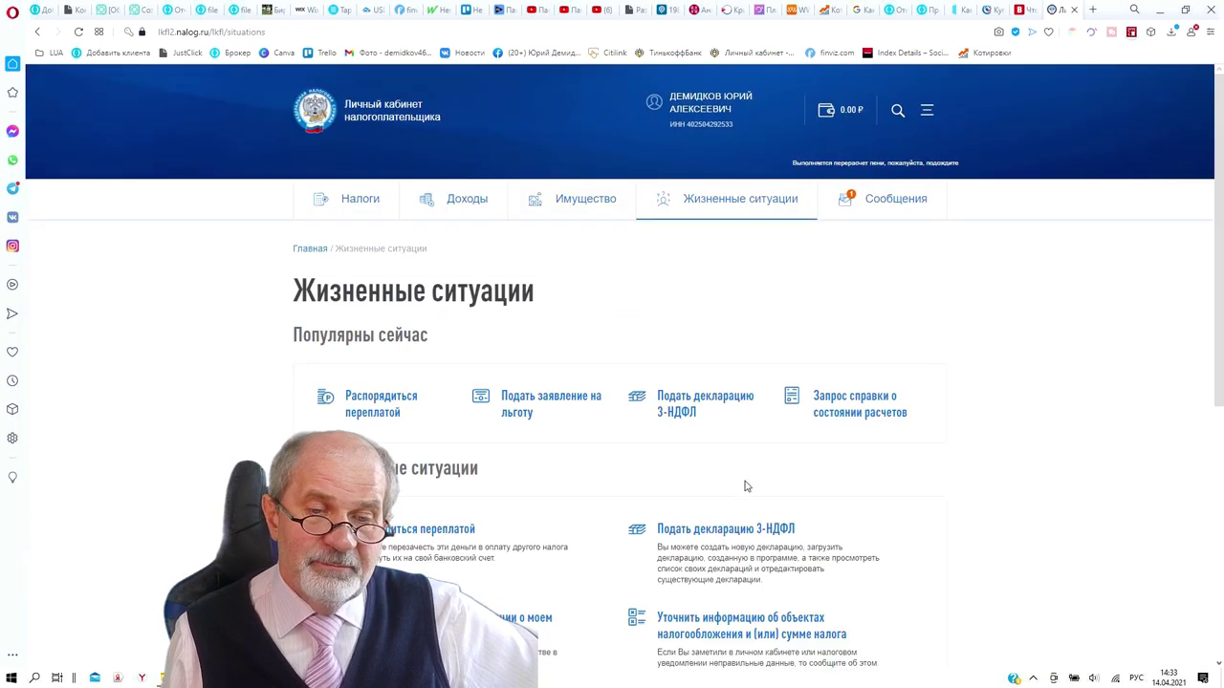
# Start filling in a 3-НДФЛ declaration online for 2020, accept the initial data and continue to the "Доходы" stage
pyautogui.click(682, 401)
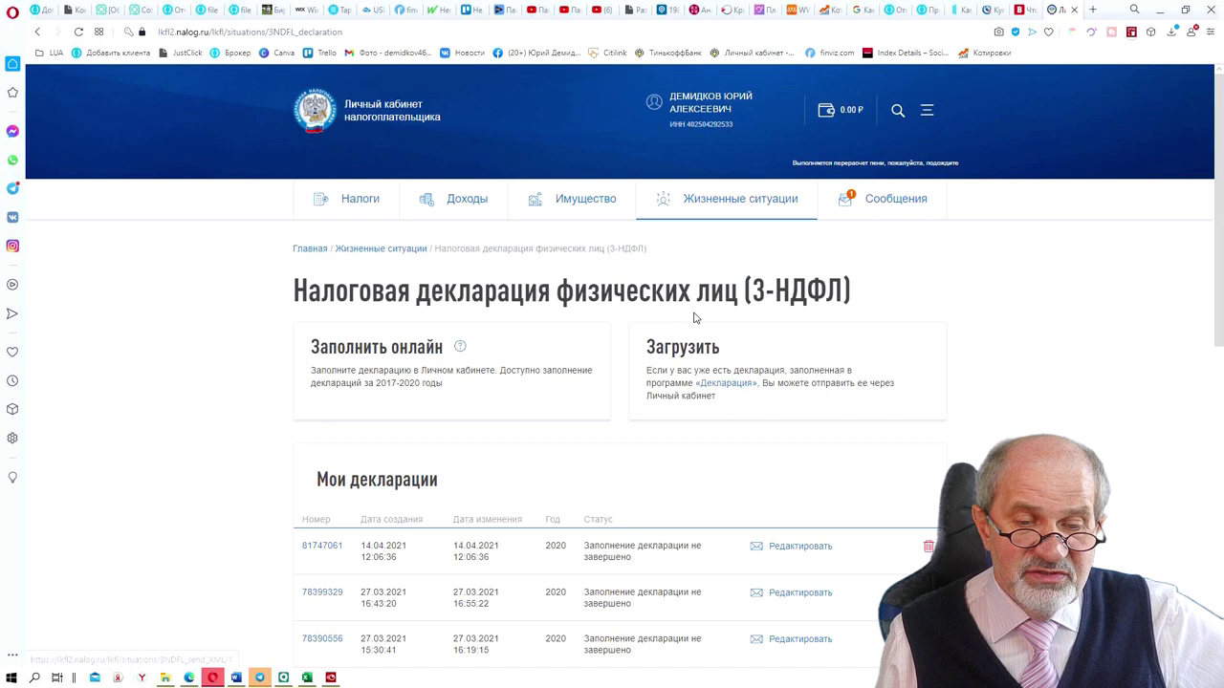
pyautogui.click(377, 346)
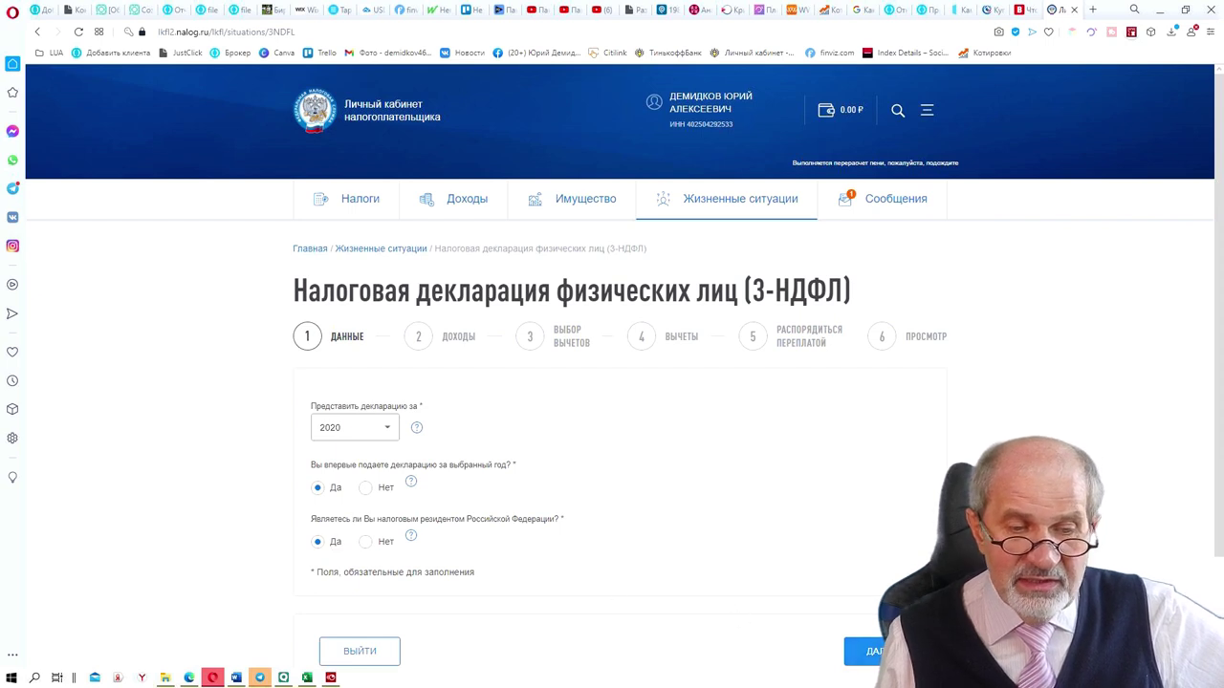
pyautogui.click(865, 651)
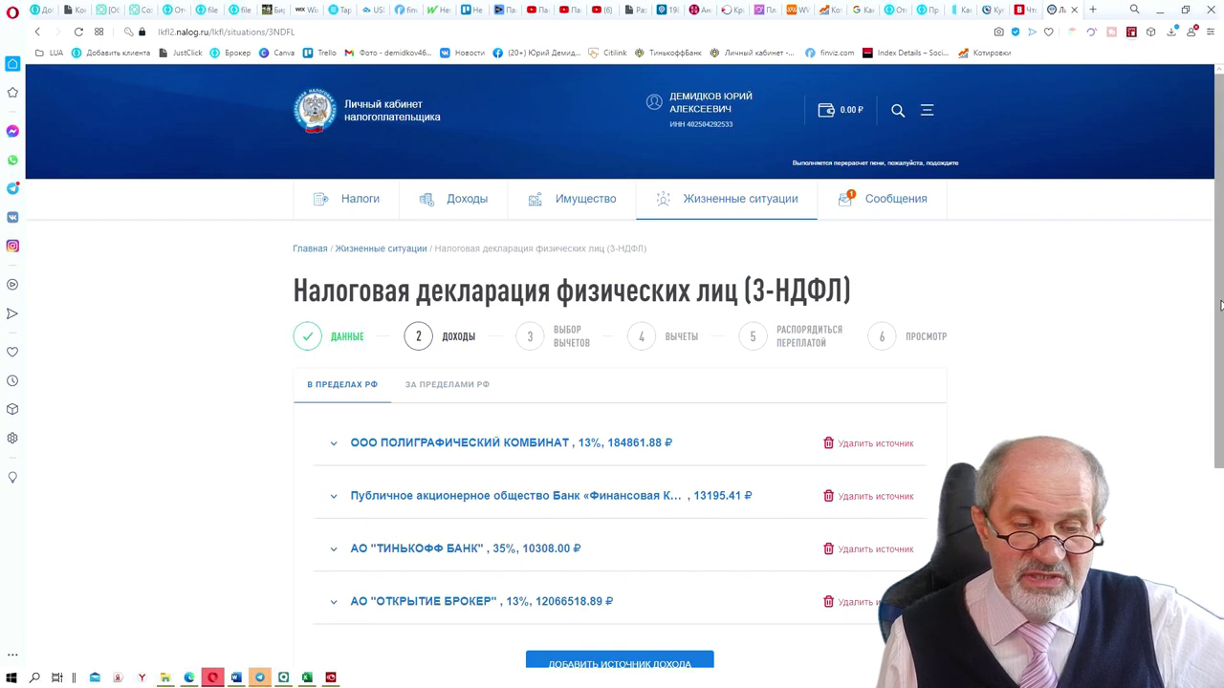
# Add an income source outside the Russian Federation ("За пределами РФ") and expand its details
pyautogui.scroll(-1, 1221, 304)
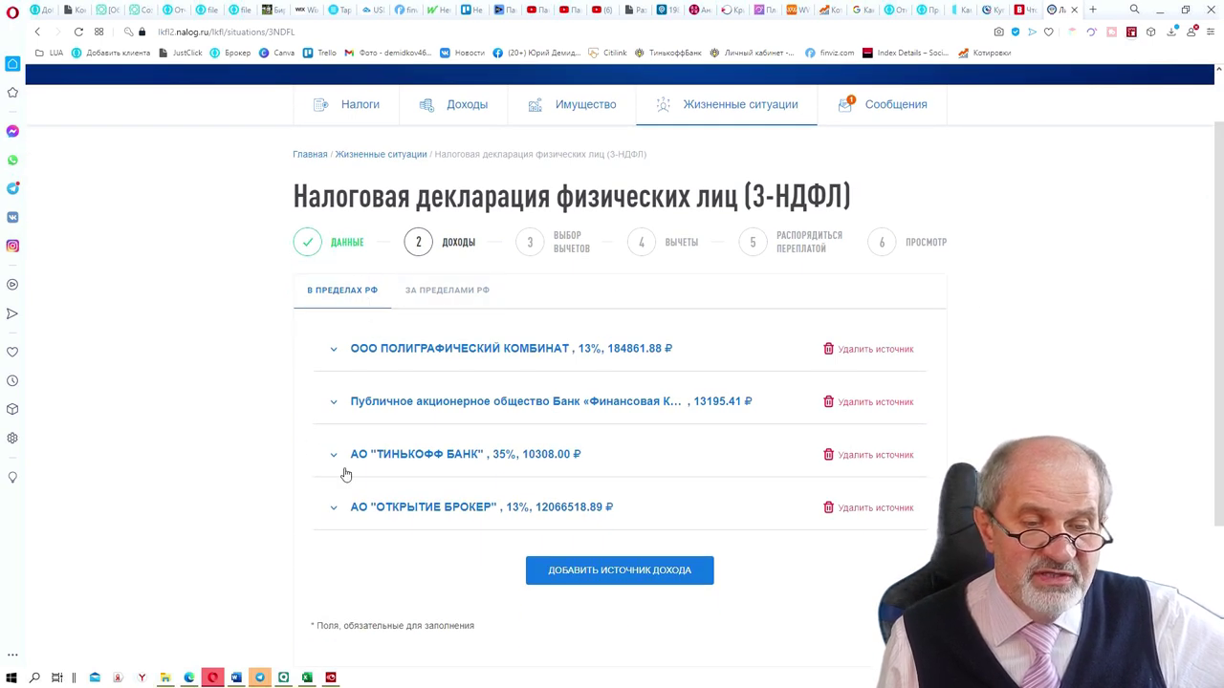
pyautogui.click(447, 291)
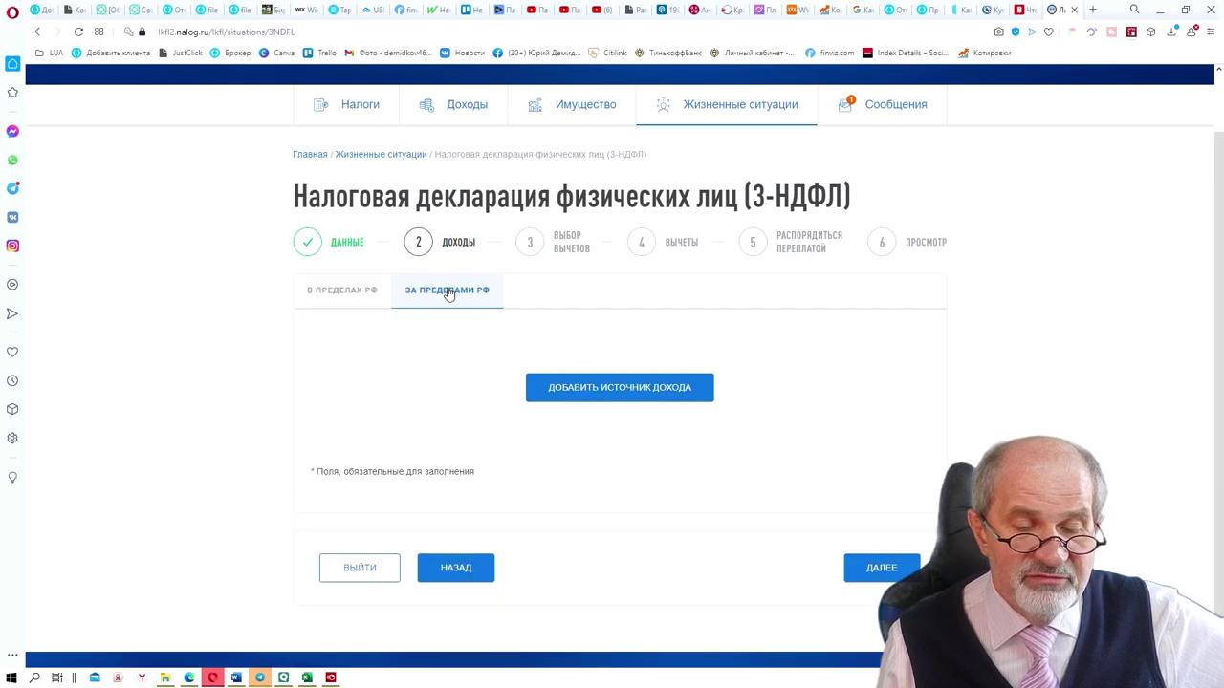
pyautogui.click(617, 392)
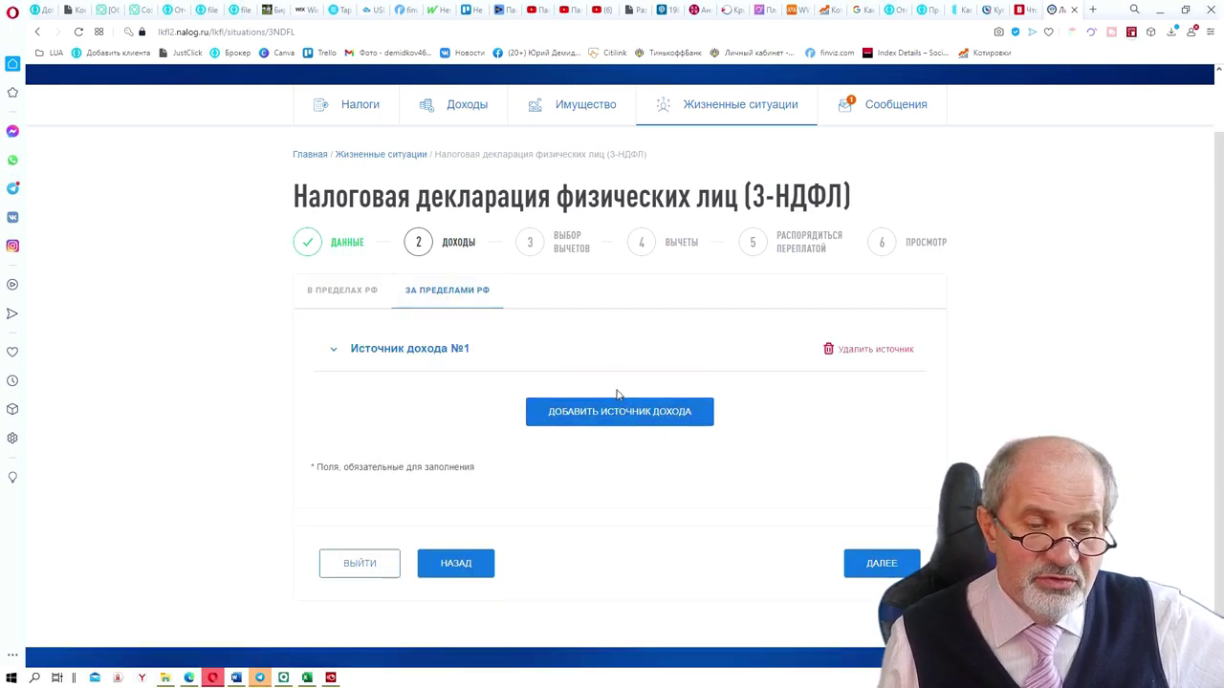
pyautogui.click(418, 352)
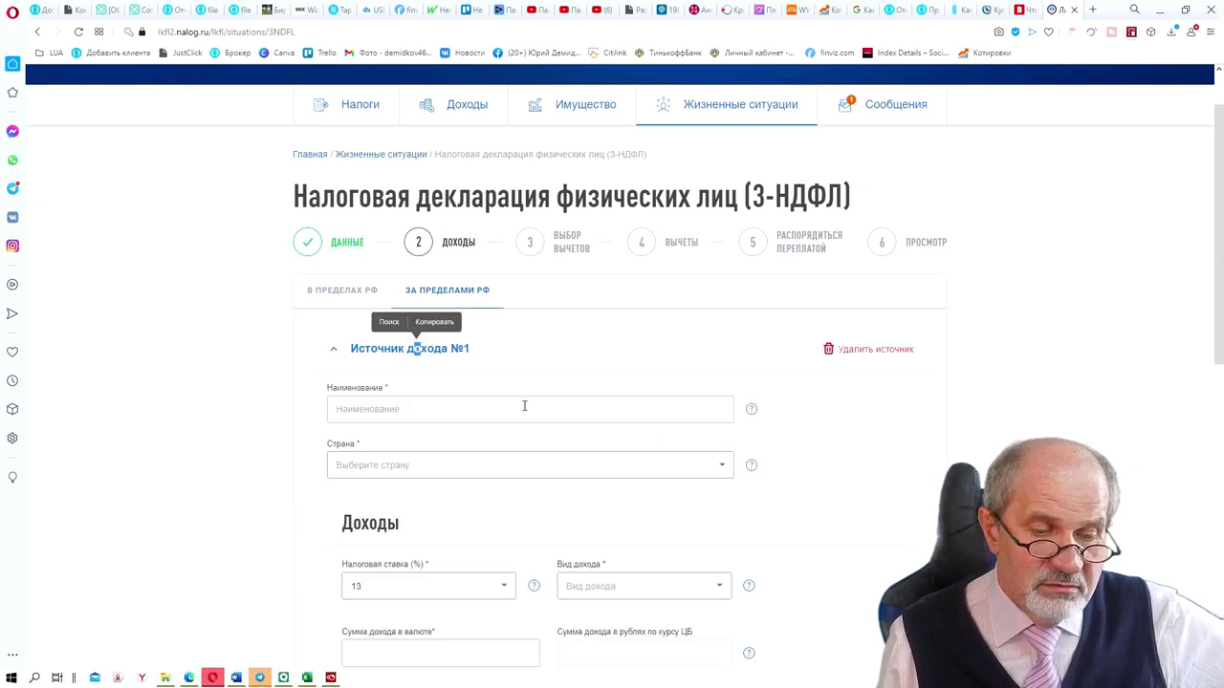
# Name the foreign income source "Дивиденды" and set its country to "840 - СОЕДИНЕННЫЕ ШТАТЫ"
pyautogui.click(528, 405)
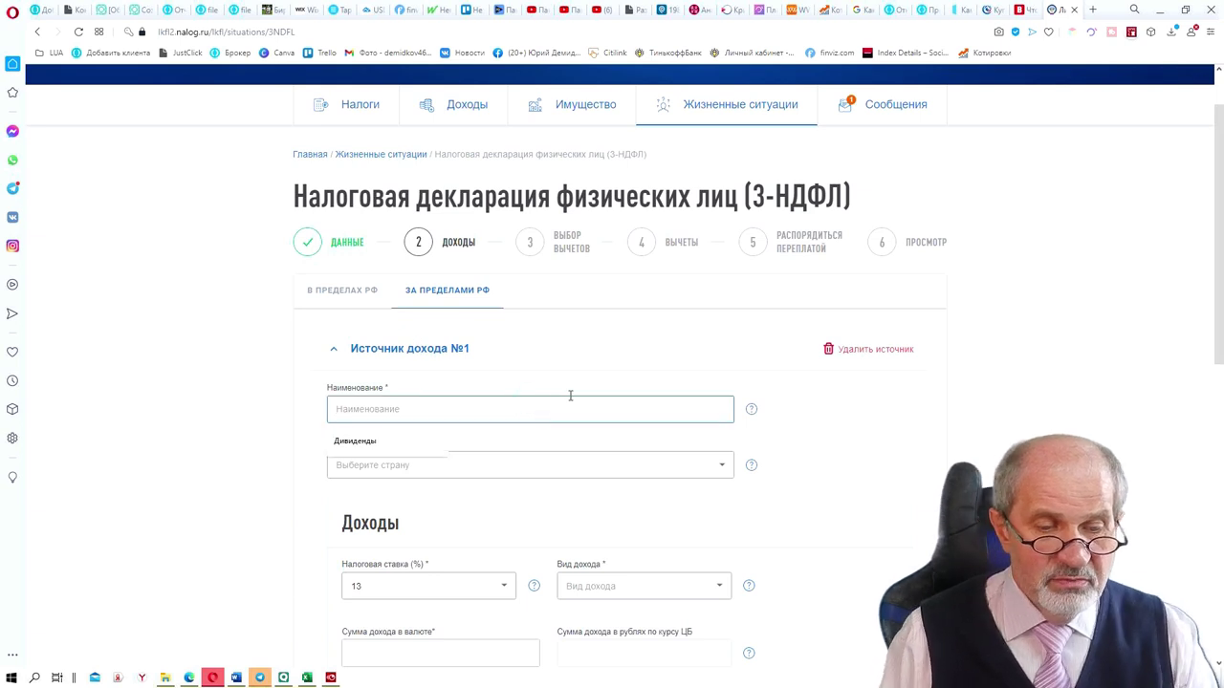
pyautogui.click(349, 444)
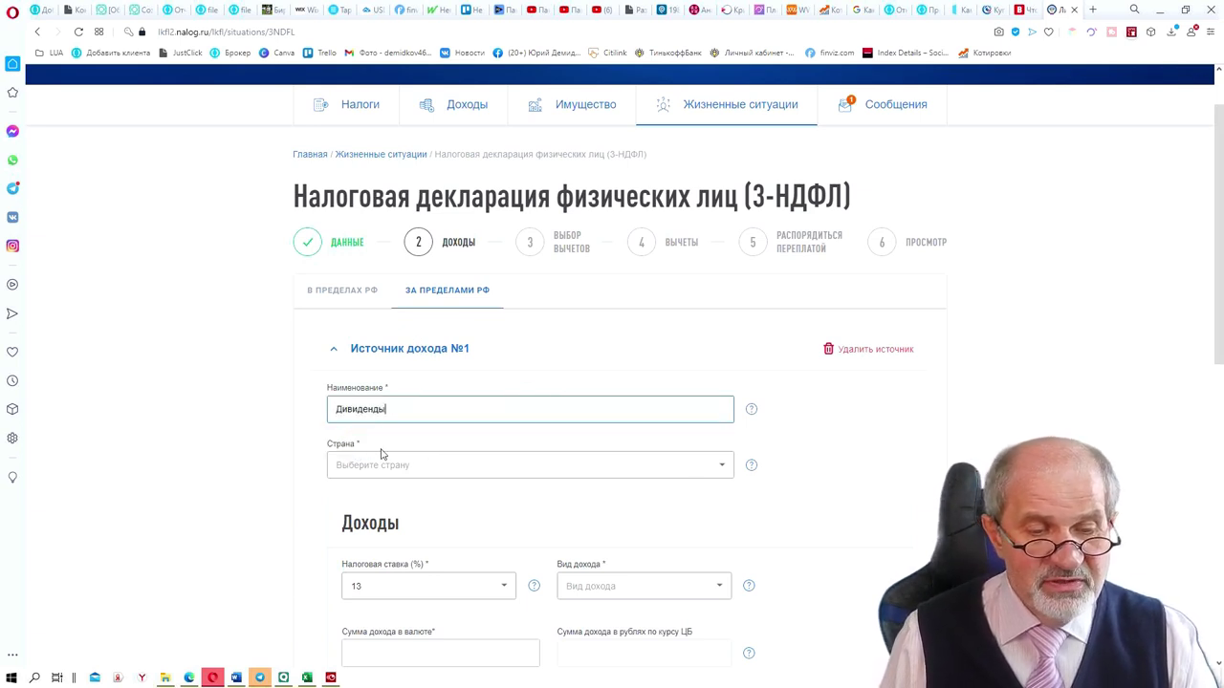
pyautogui.click(442, 470)
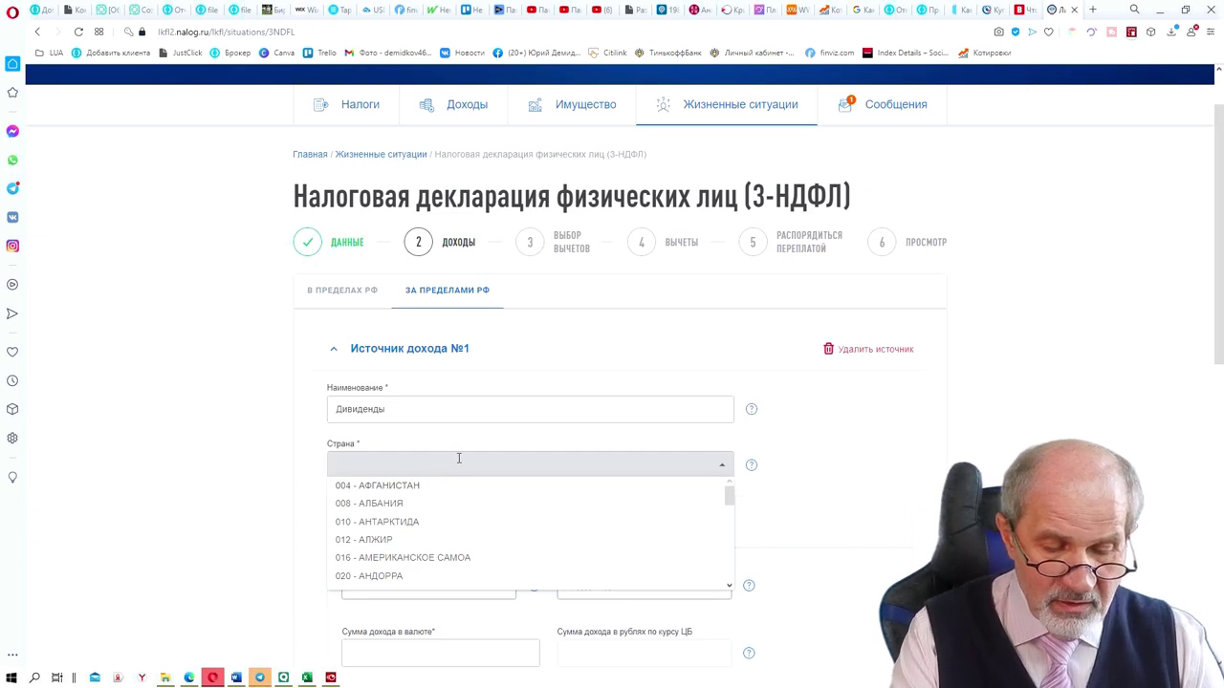
pyautogui.write('СОе')
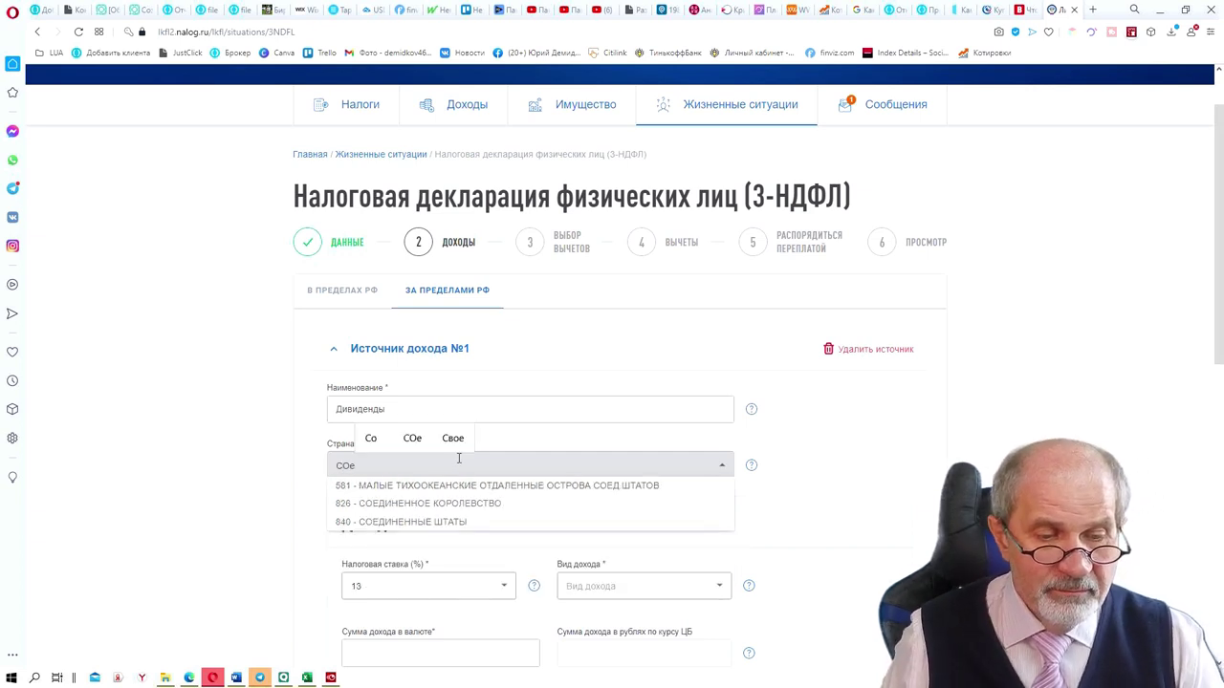
pyautogui.click(467, 522)
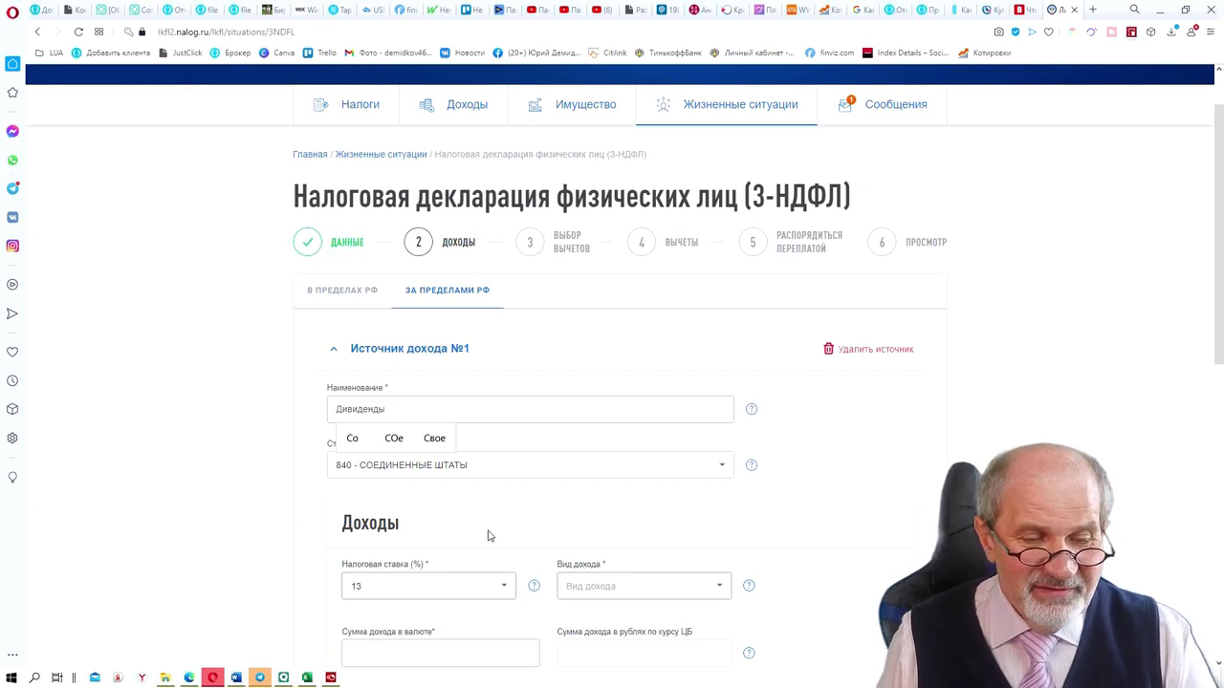
# Set the income type to "1010 - Дивиденды" and choose deduction 601, the amount reducing the tax base for dividends
pyautogui.scroll(-2, 492, 533)
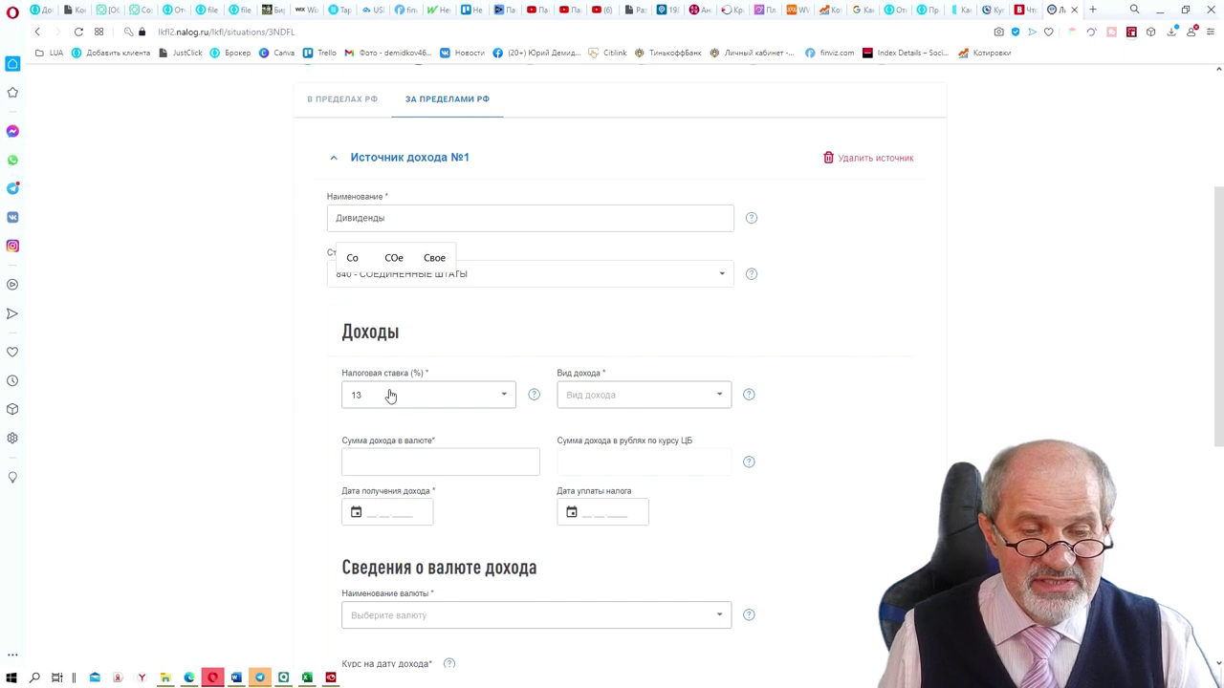
pyautogui.click(717, 397)
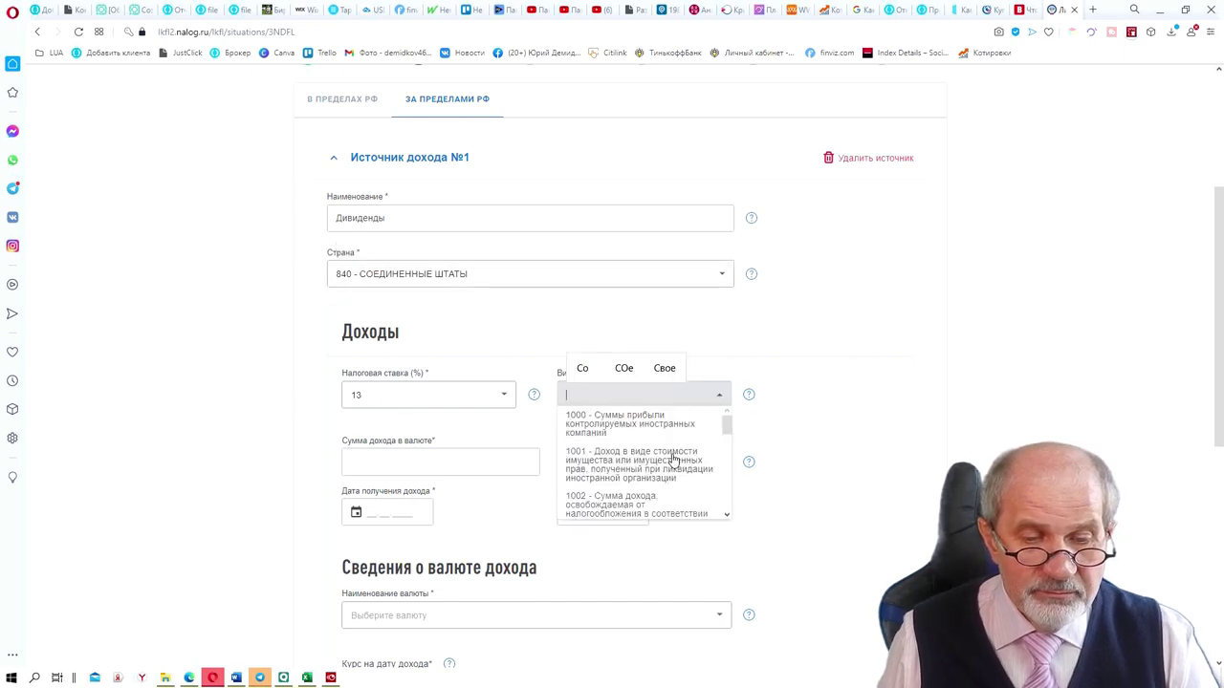
pyautogui.scroll(-1, 670, 491)
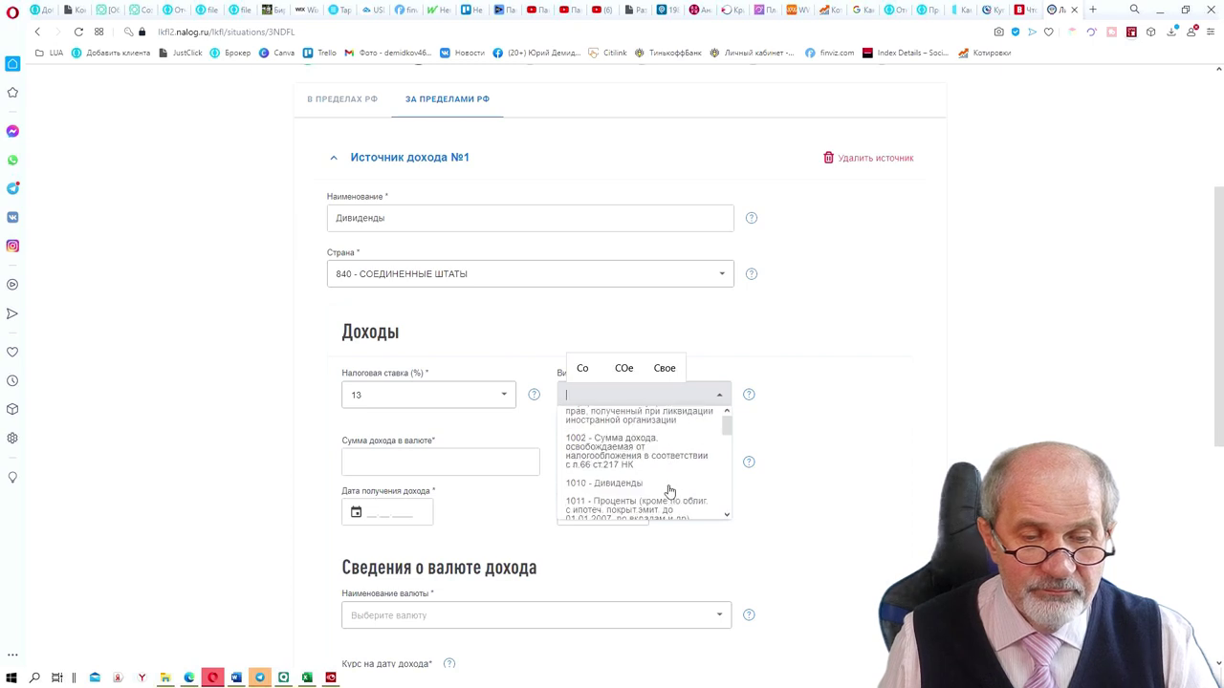
pyautogui.click(668, 486)
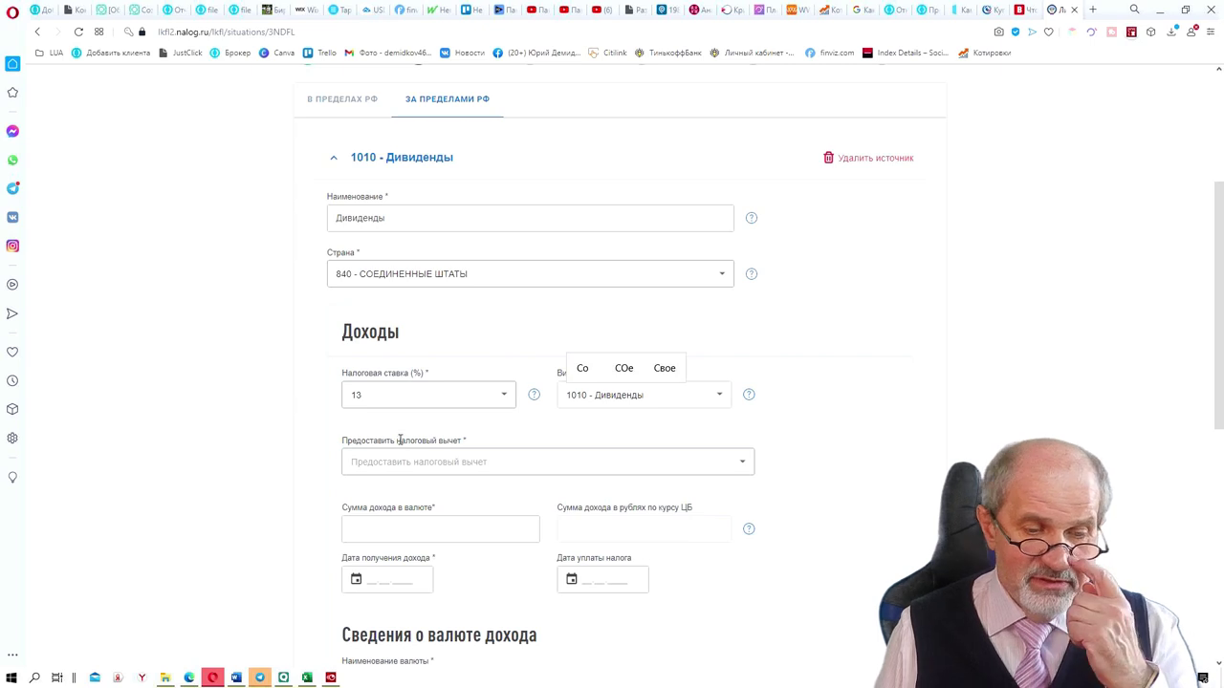
pyautogui.click(742, 467)
pyautogui.click(682, 488)
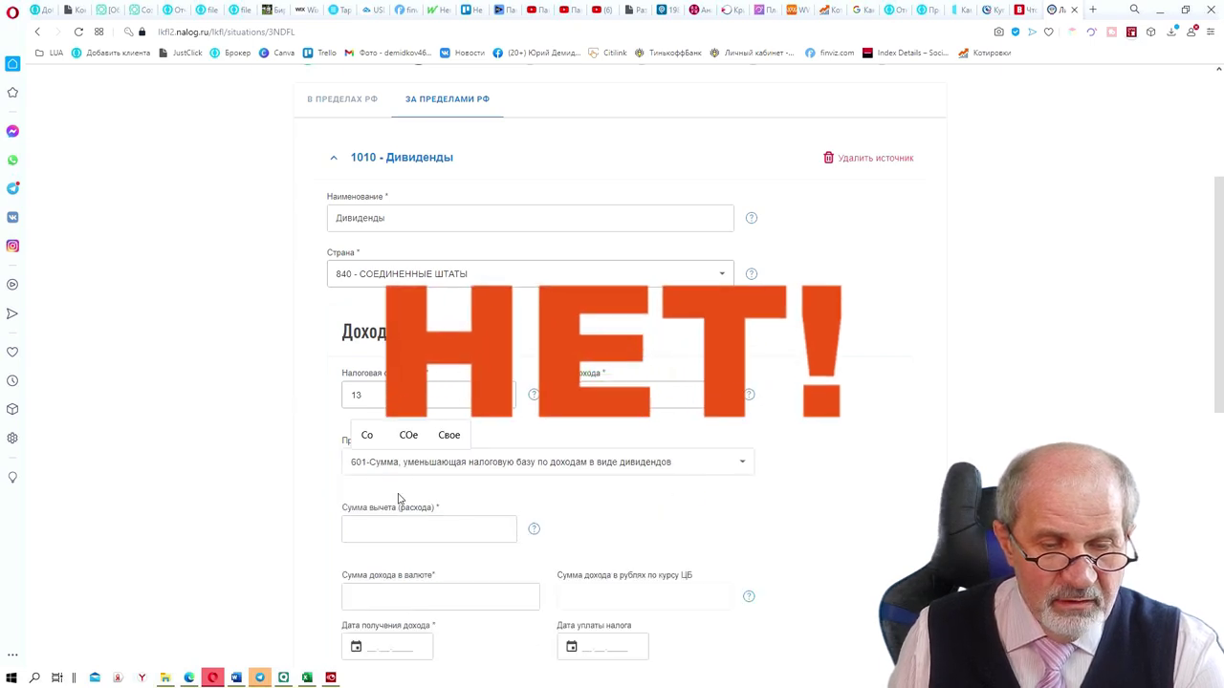
# Enter 4.81 as the deduction amount and 48.06 as the income amount in foreign currency
pyautogui.click(430, 531)
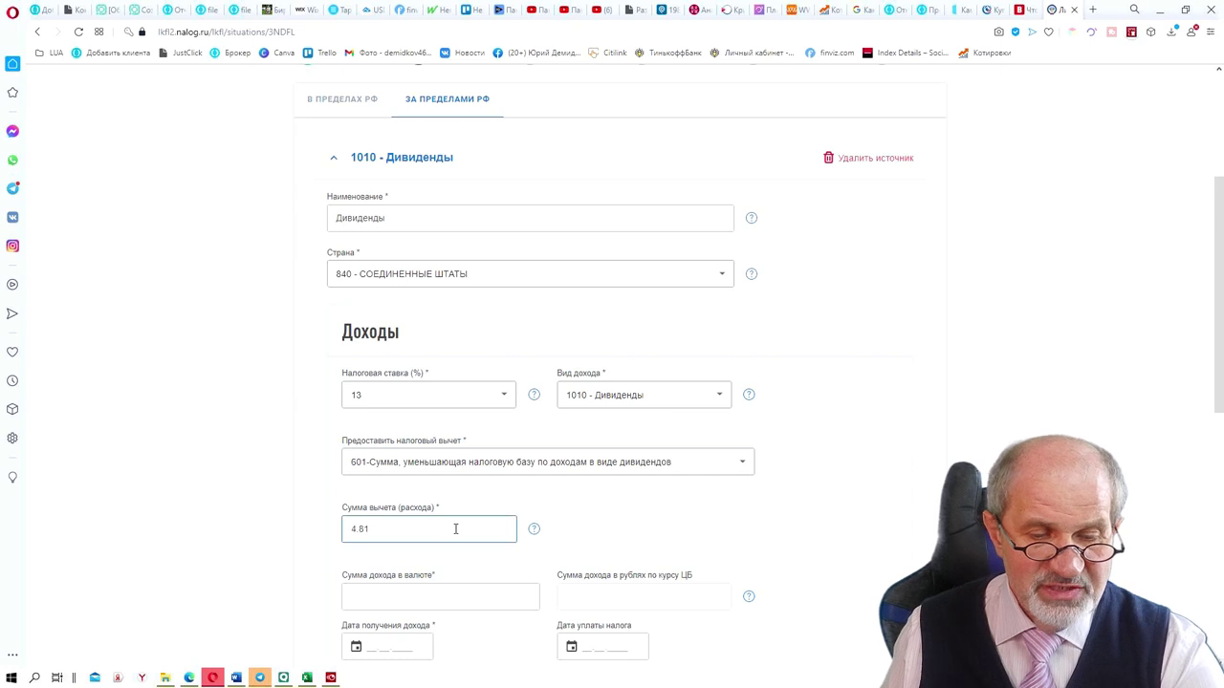
pyautogui.click(463, 597)
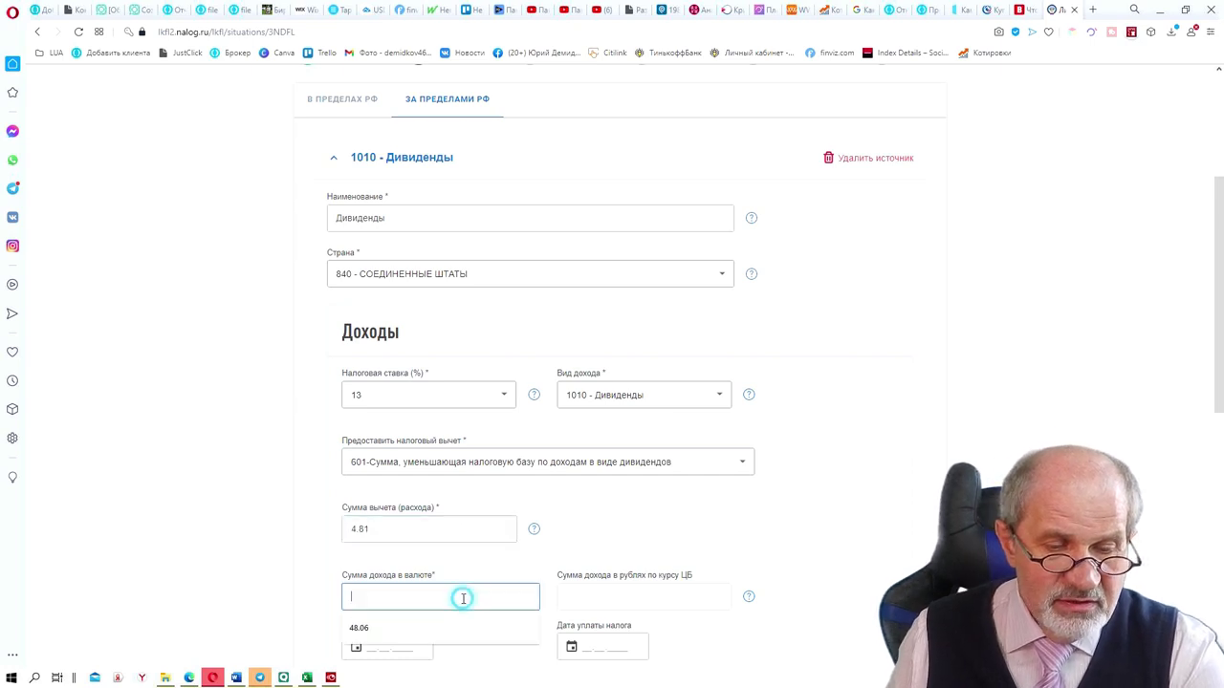
pyautogui.click(421, 637)
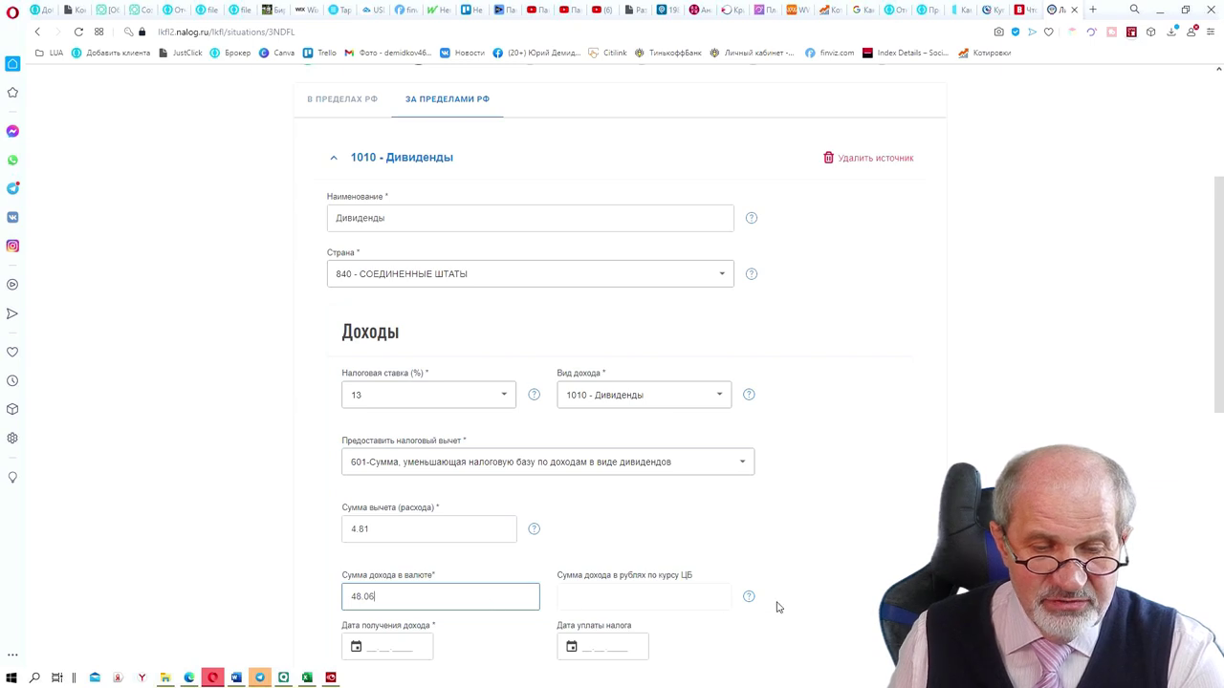
# Set the income currency to "840 - Доллар США"
pyautogui.scroll(-2, 843, 624)
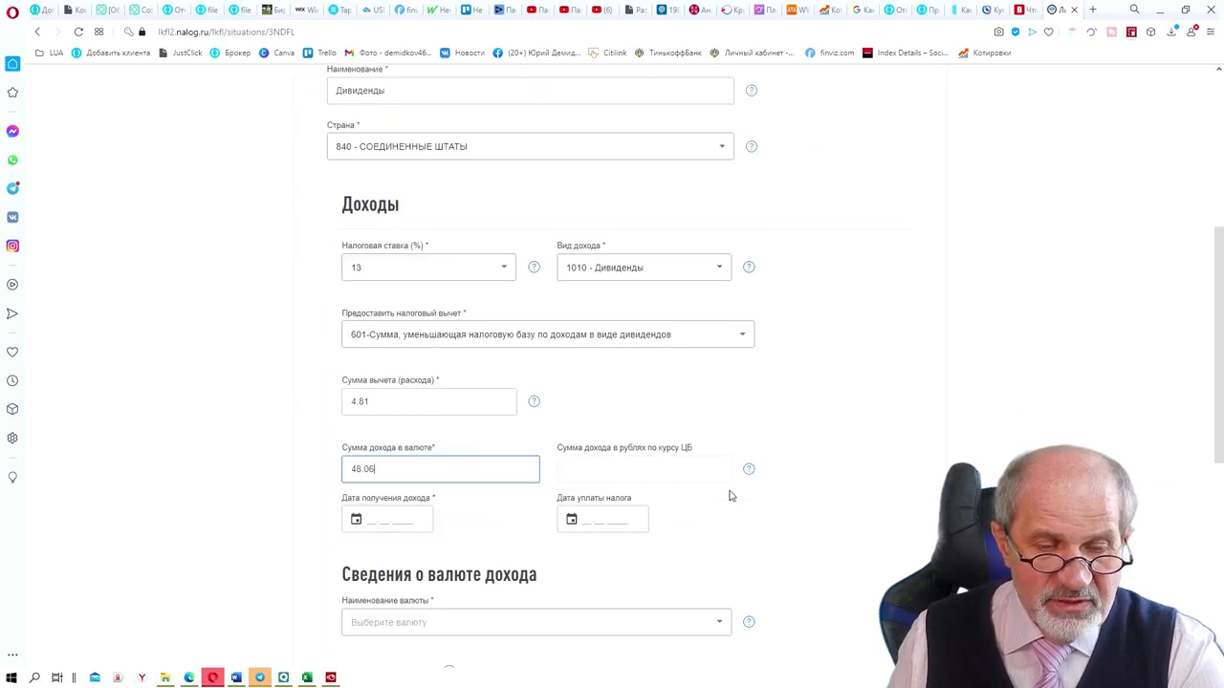
pyautogui.scroll(-3, 486, 518)
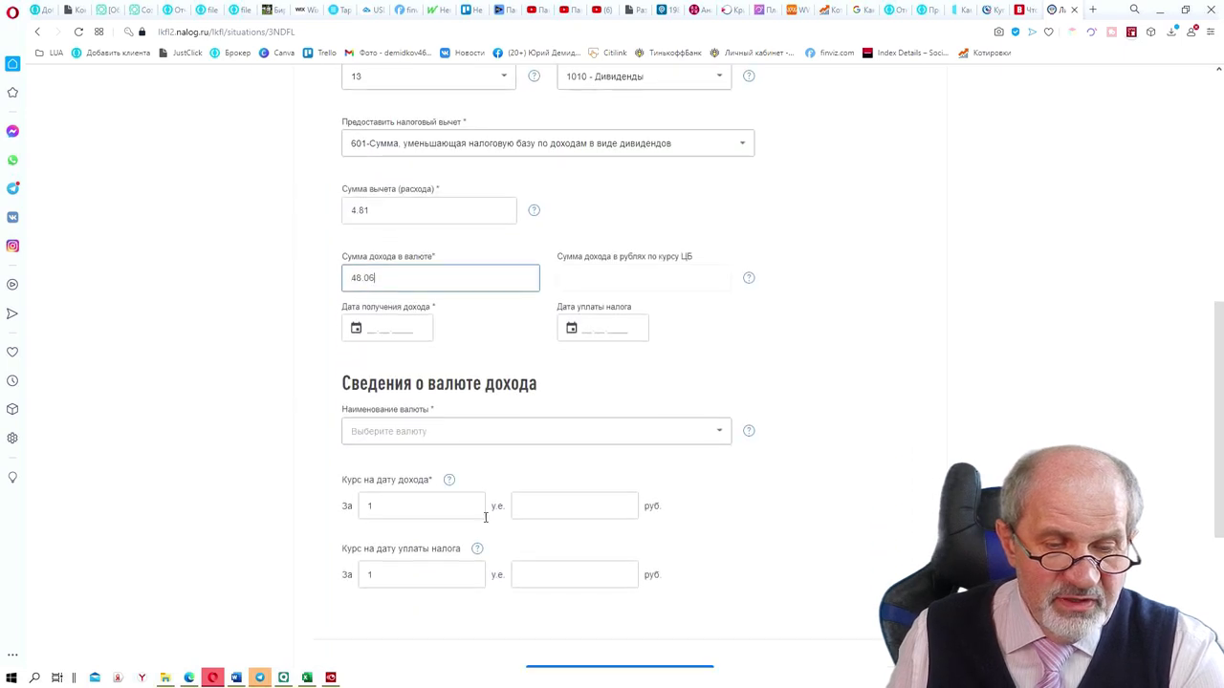
pyautogui.scroll(-1, 507, 516)
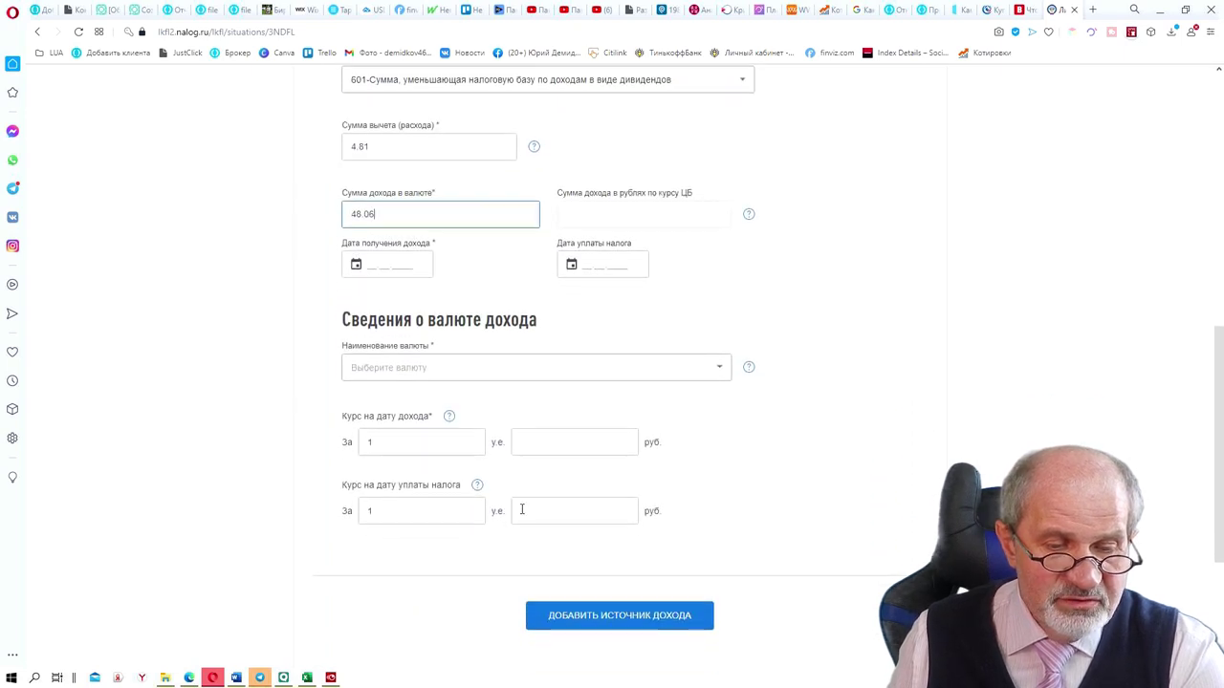
pyautogui.click(720, 371)
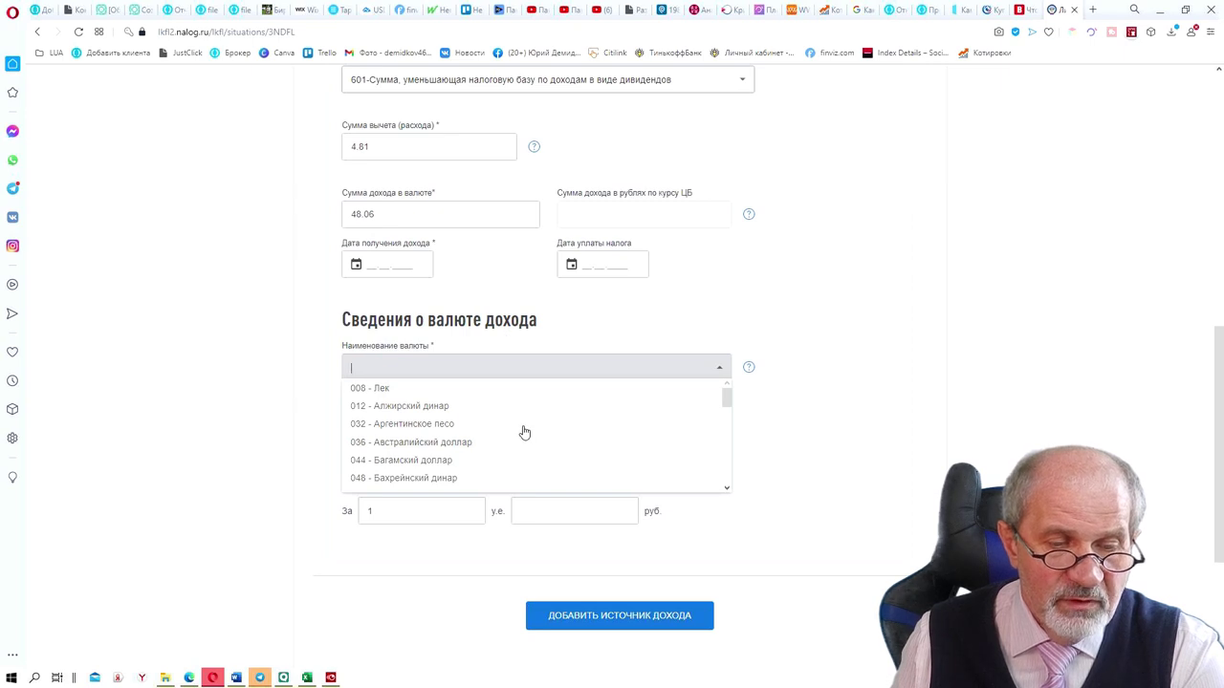
pyautogui.scroll(-3, 522, 442)
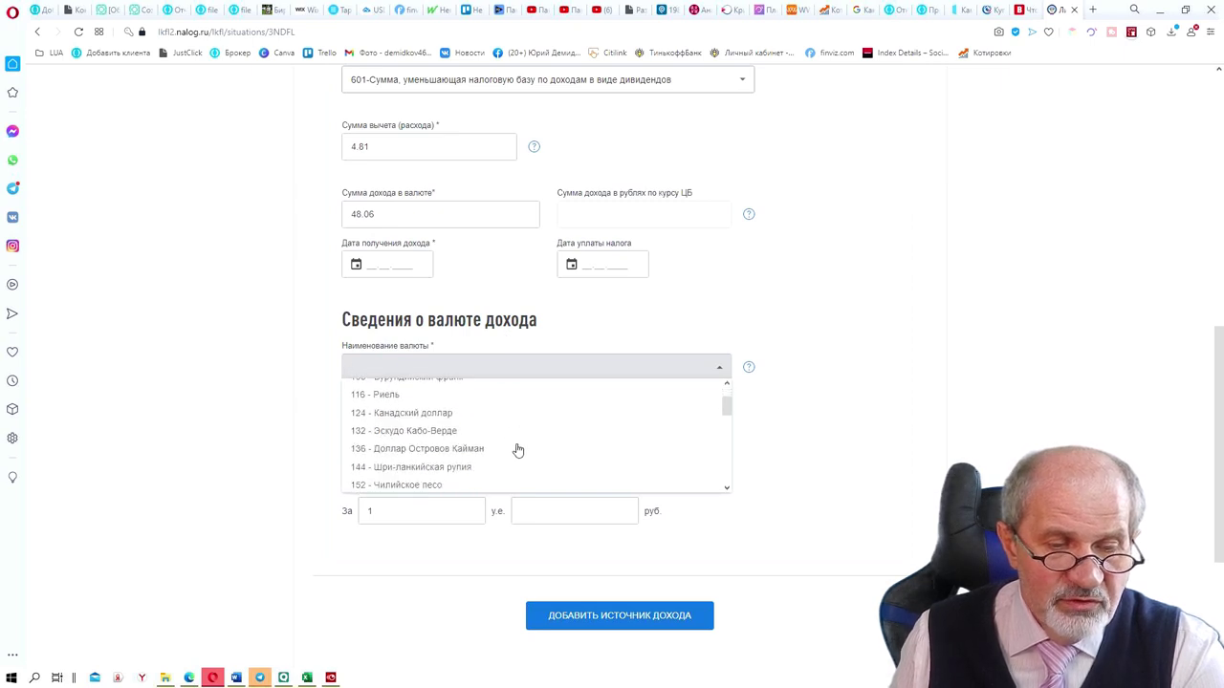
pyautogui.scroll(-5, 517, 450)
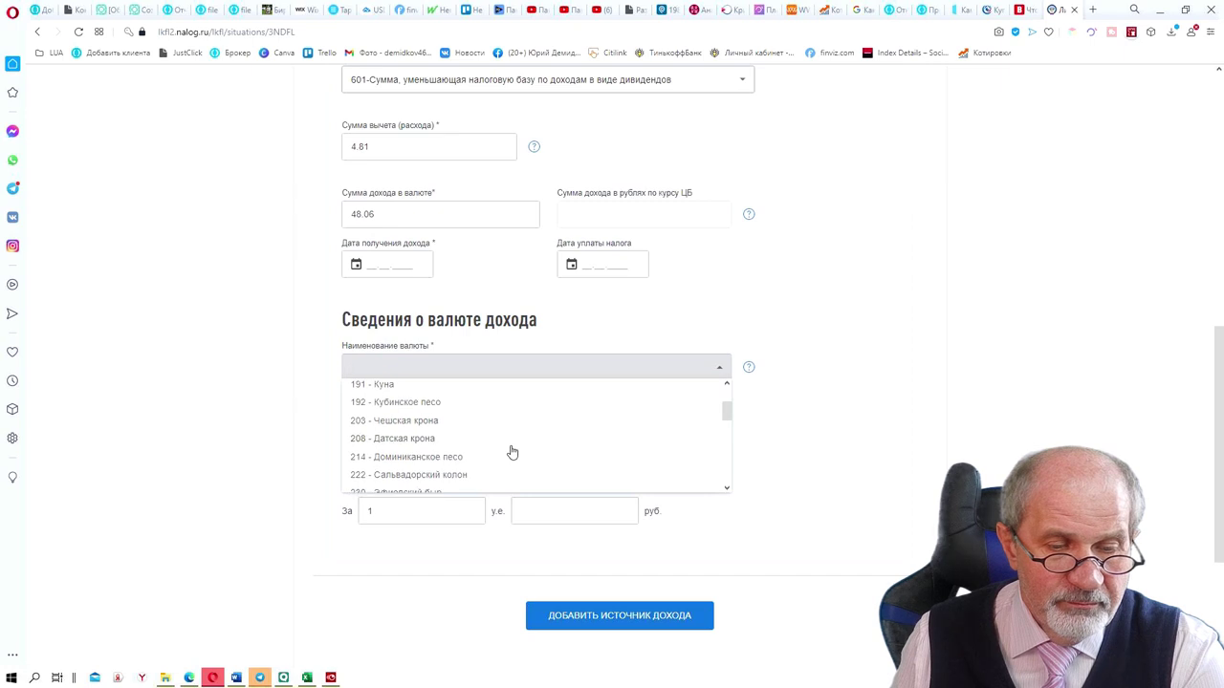
pyautogui.scroll(-3, 511, 457)
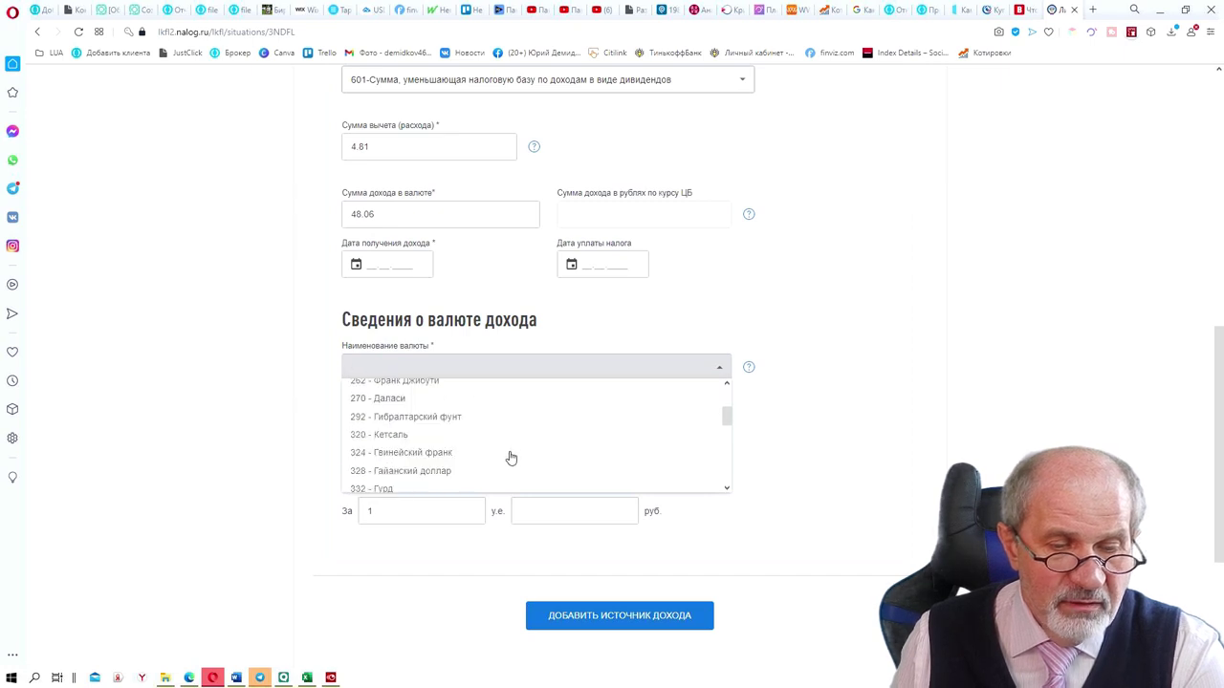
pyautogui.scroll(-6, 510, 463)
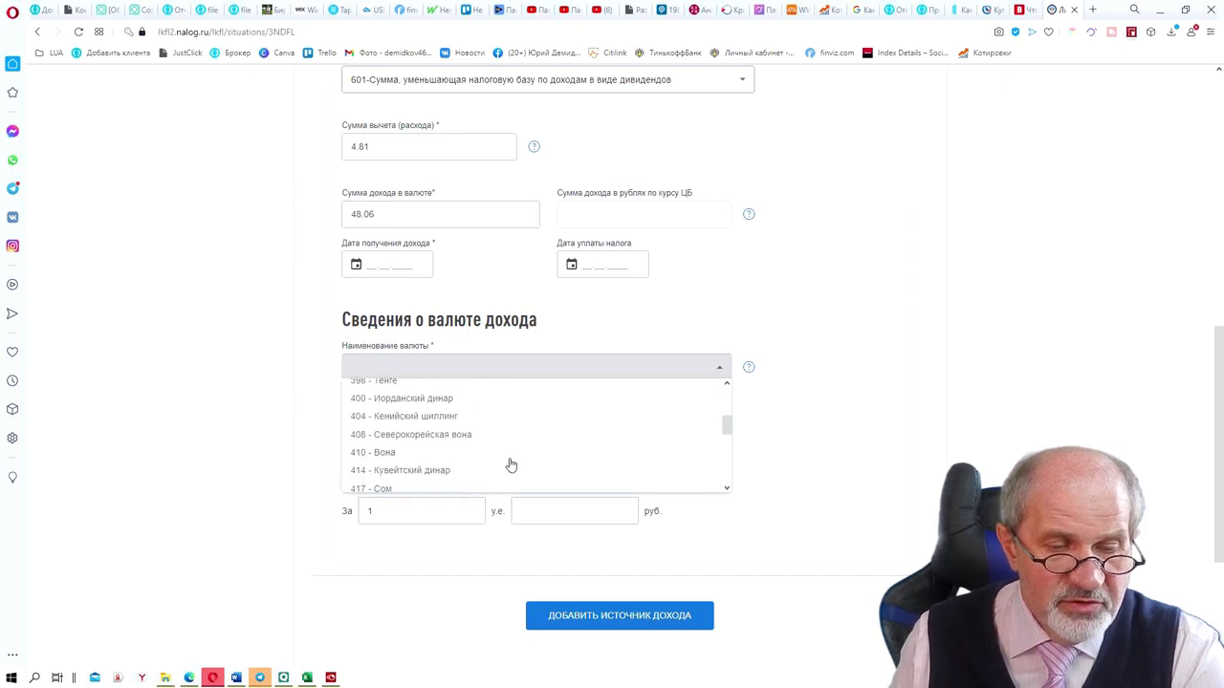
pyautogui.scroll(-2, 506, 465)
pyautogui.scroll(-5, 507, 466)
pyautogui.scroll(-2, 503, 475)
pyautogui.scroll(-1, 504, 474)
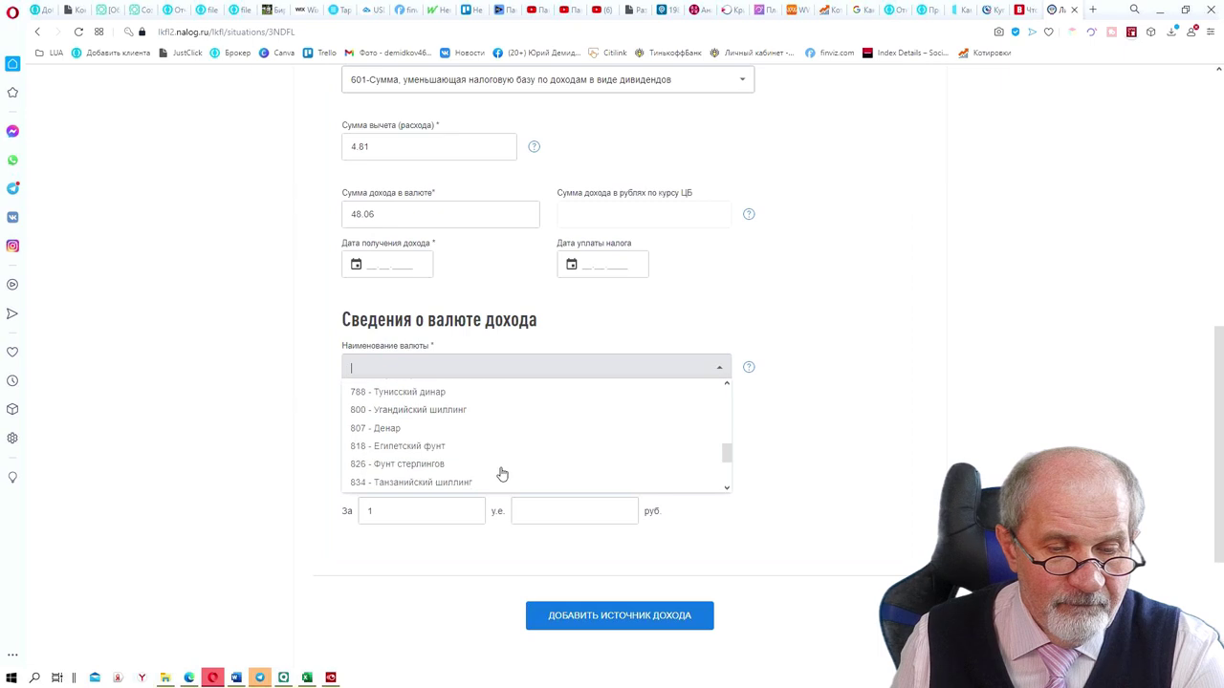
pyautogui.scroll(-1, 502, 473)
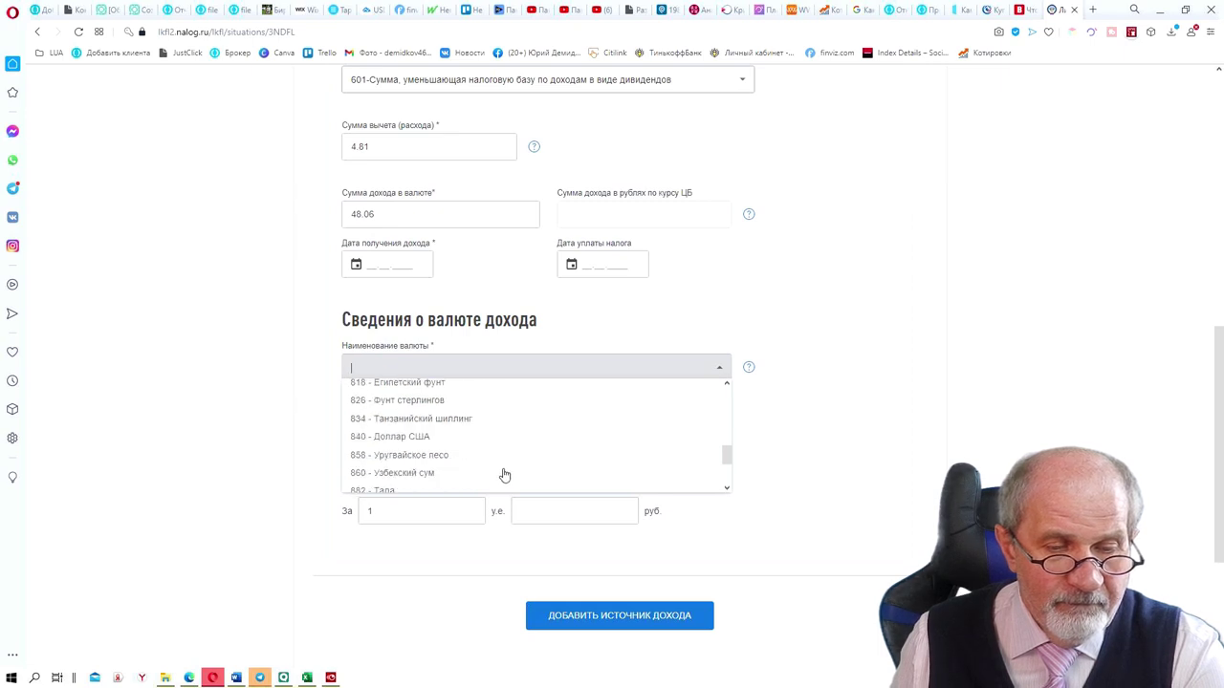
pyautogui.click(438, 437)
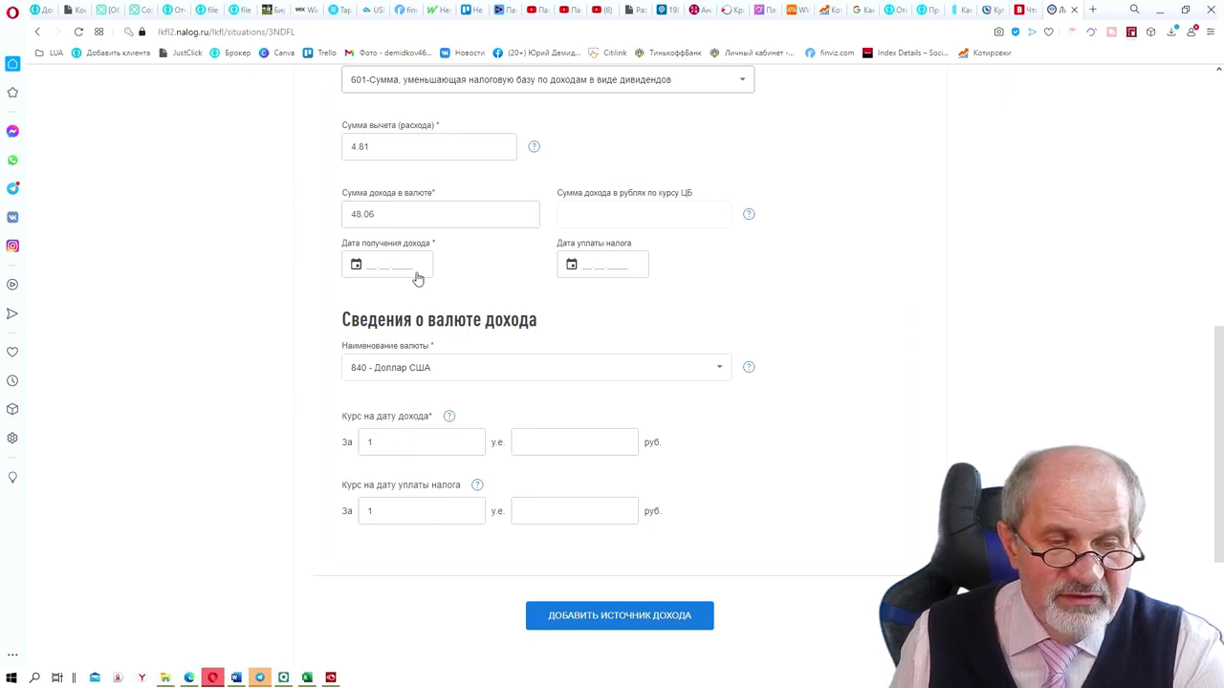
# Set the income receipt date to 31.12.2020 and the tax payment date to 14.04.2021
pyautogui.click(357, 266)
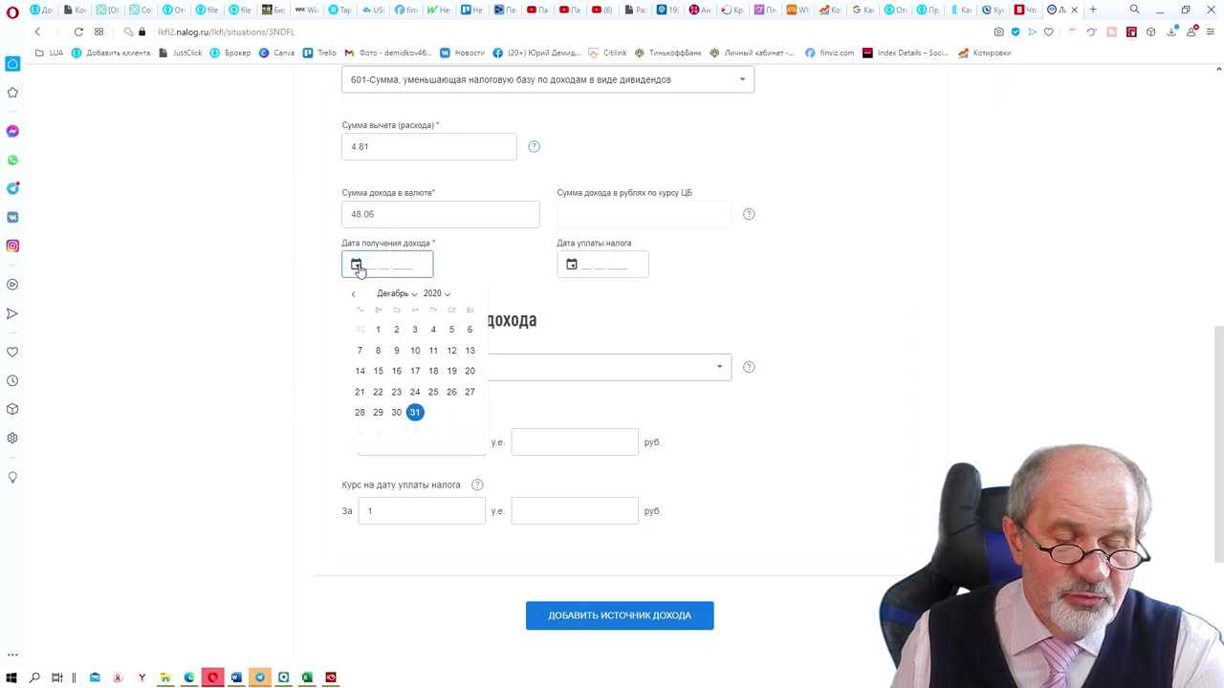
pyautogui.click(416, 414)
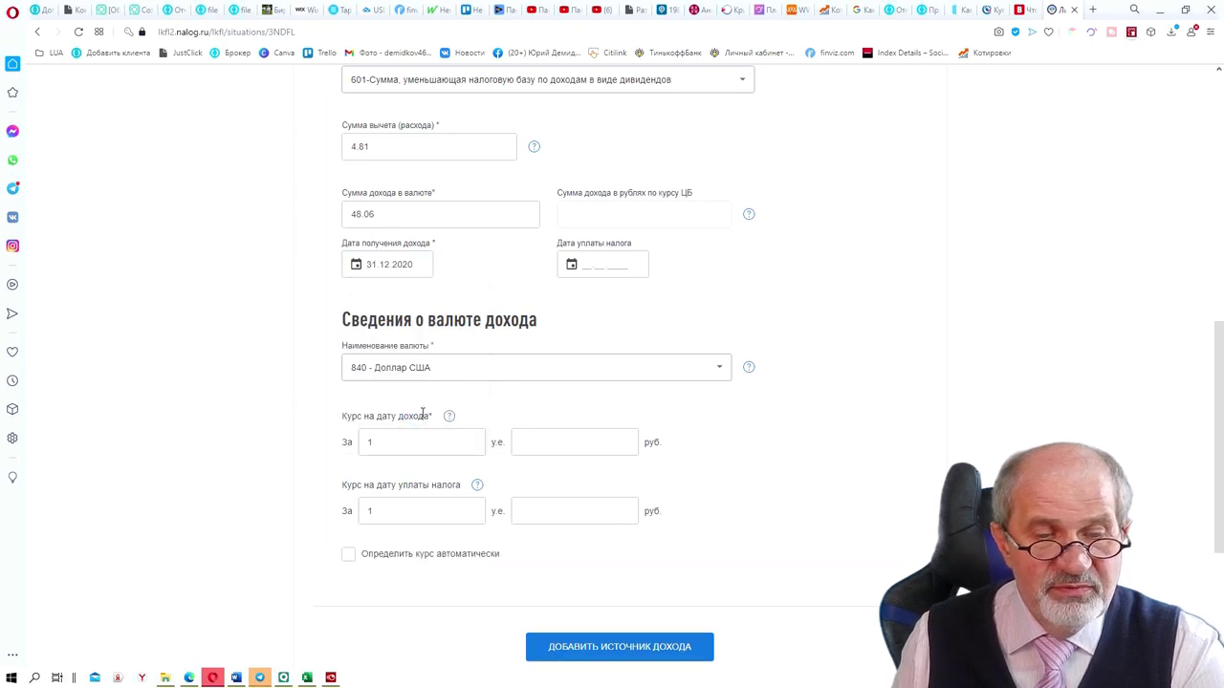
pyautogui.click(572, 266)
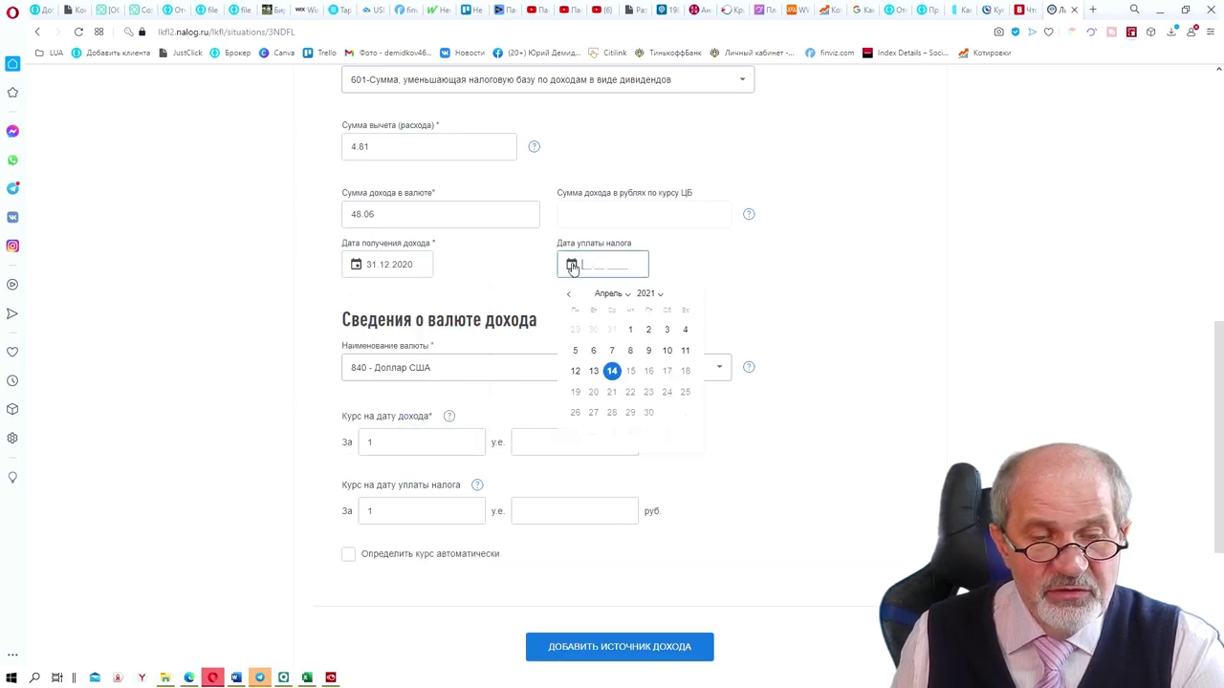
pyautogui.click(612, 372)
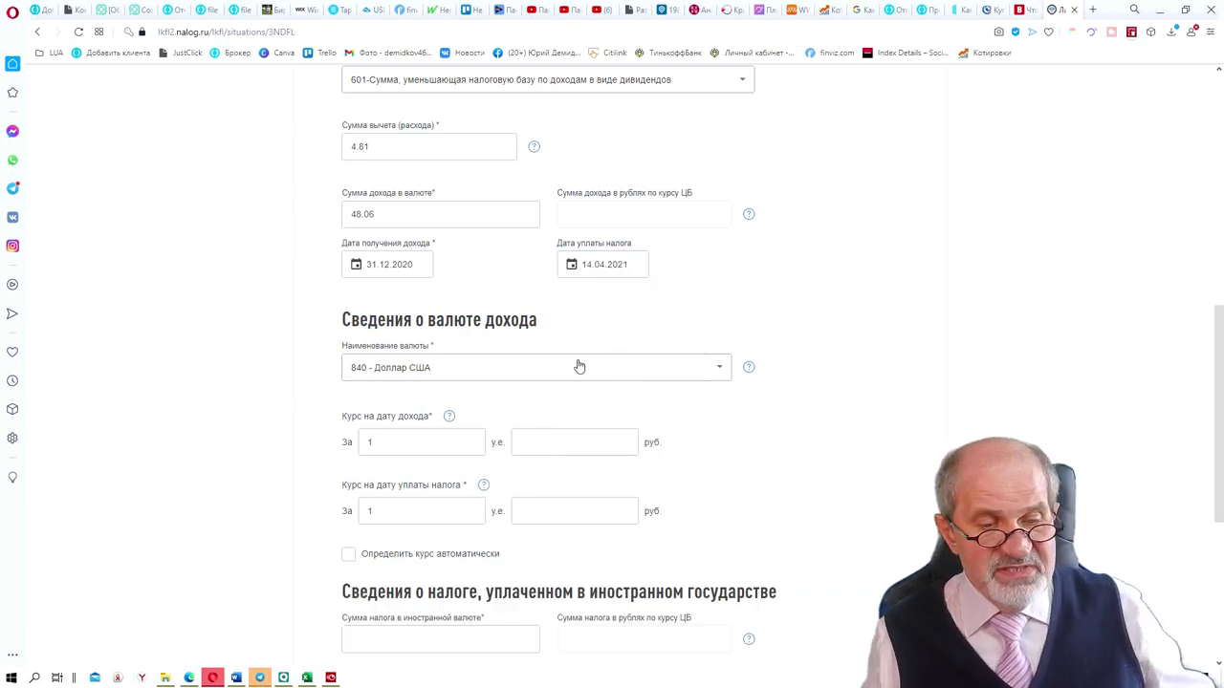
# Turn on automatic determination of the exchange rates for the income date and the tax payment date
pyautogui.click(350, 555)
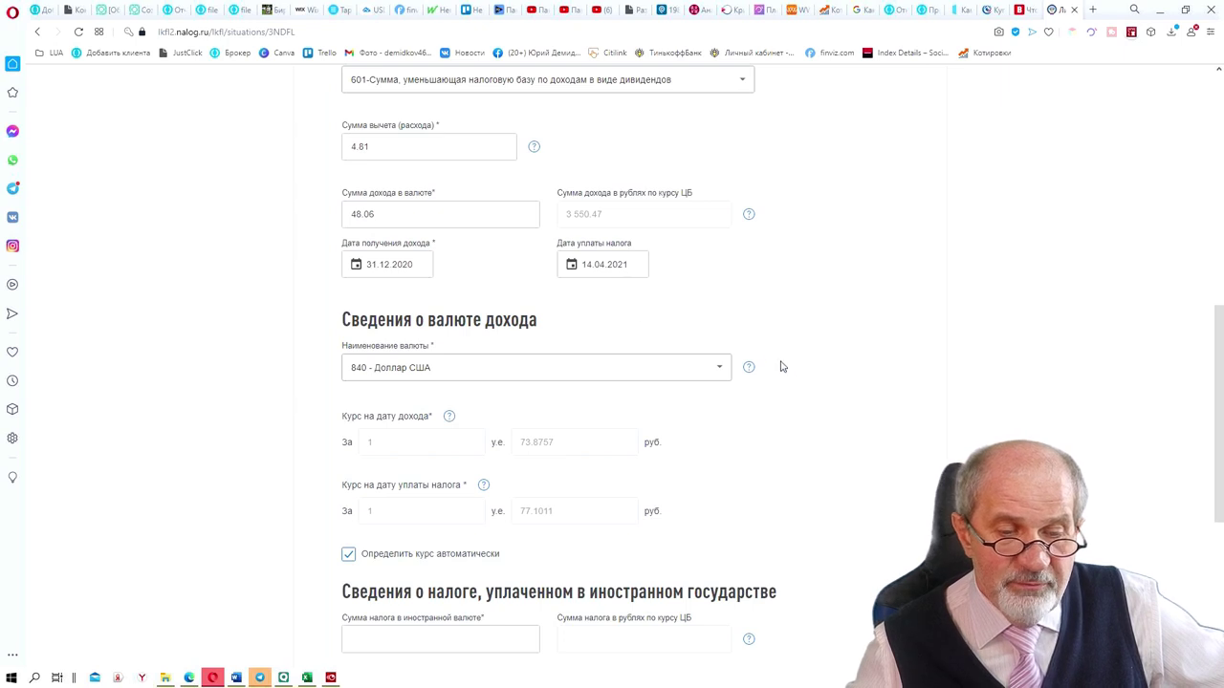
pyautogui.scroll(-2, 785, 371)
pyautogui.scroll(-1, 785, 371)
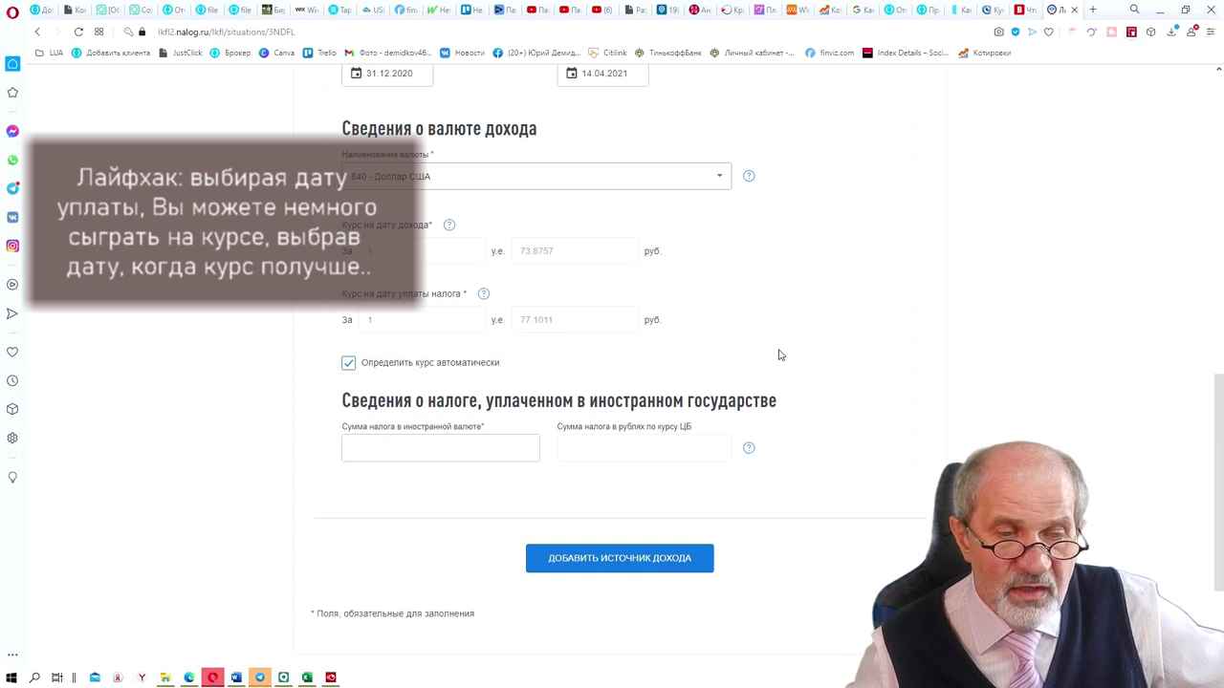
pyautogui.scroll(1, 776, 352)
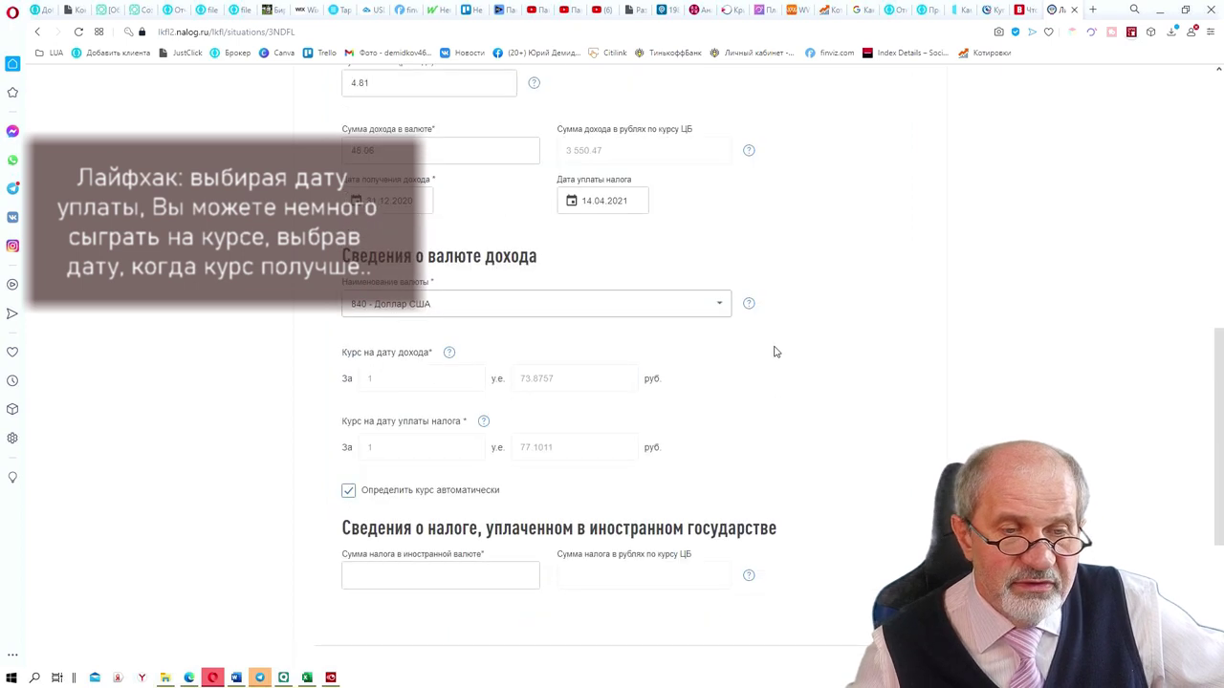
pyautogui.scroll(1, 574, 175)
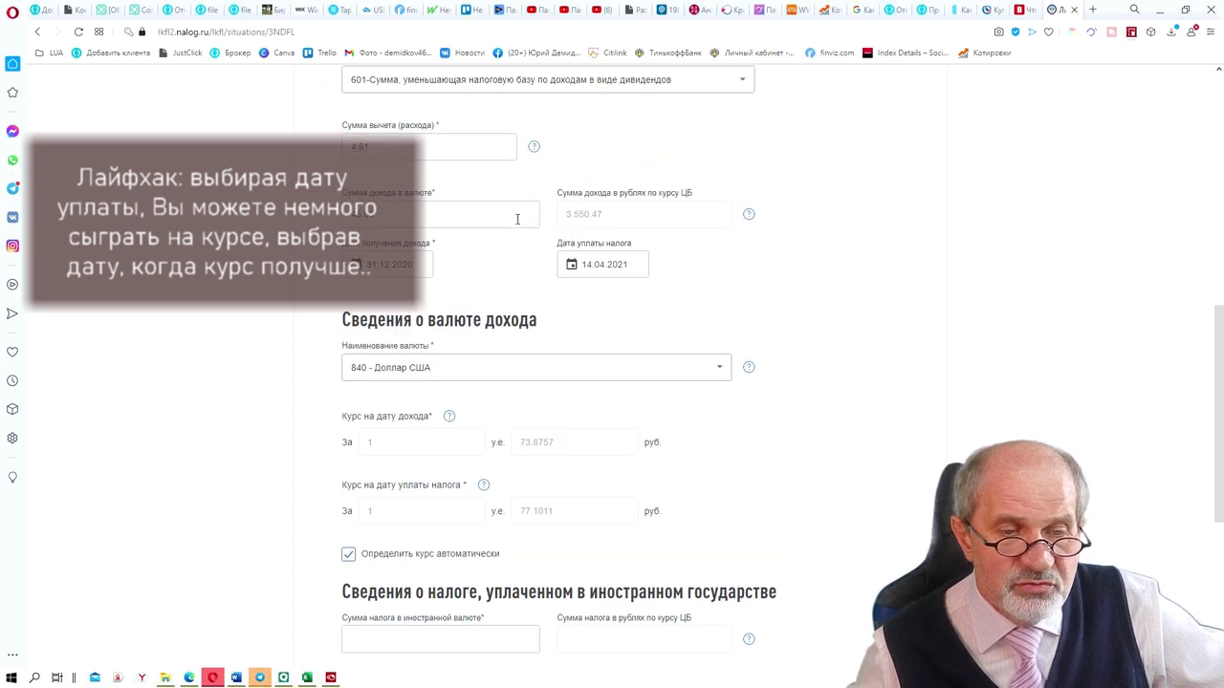
# Read the hint for the deduction amount and set the tax deduction for the dividends to "Не предоставлять вычет"
pyautogui.scroll(1, 517, 220)
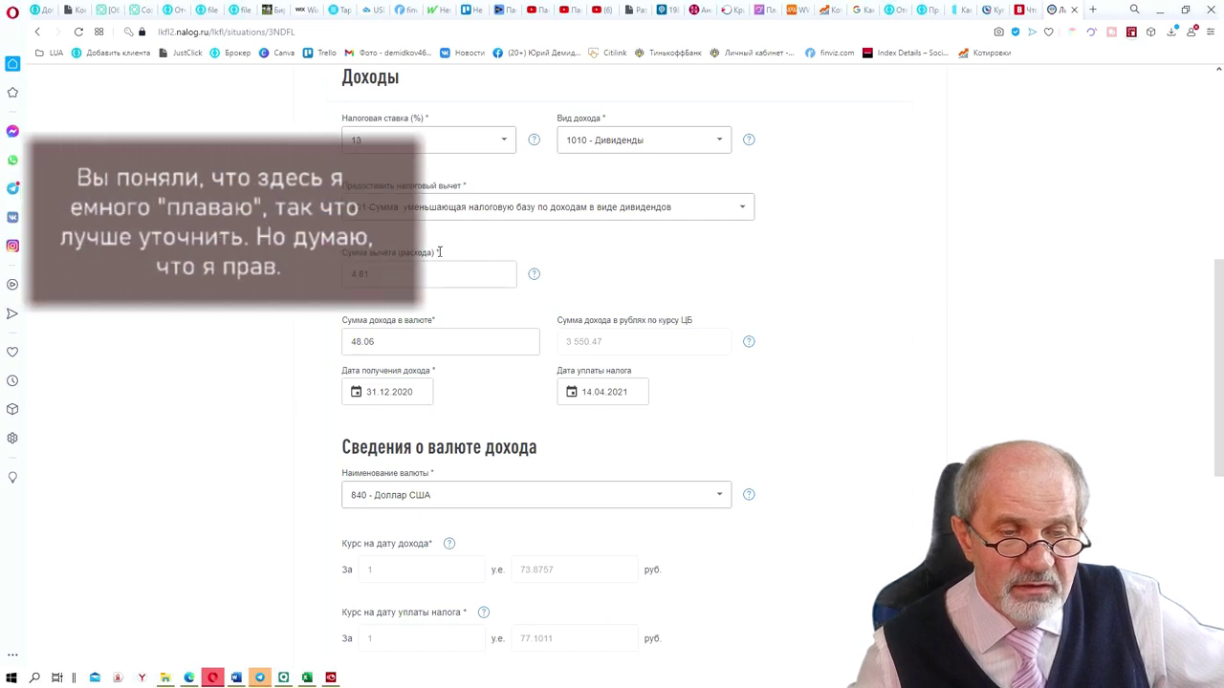
pyautogui.click(534, 274)
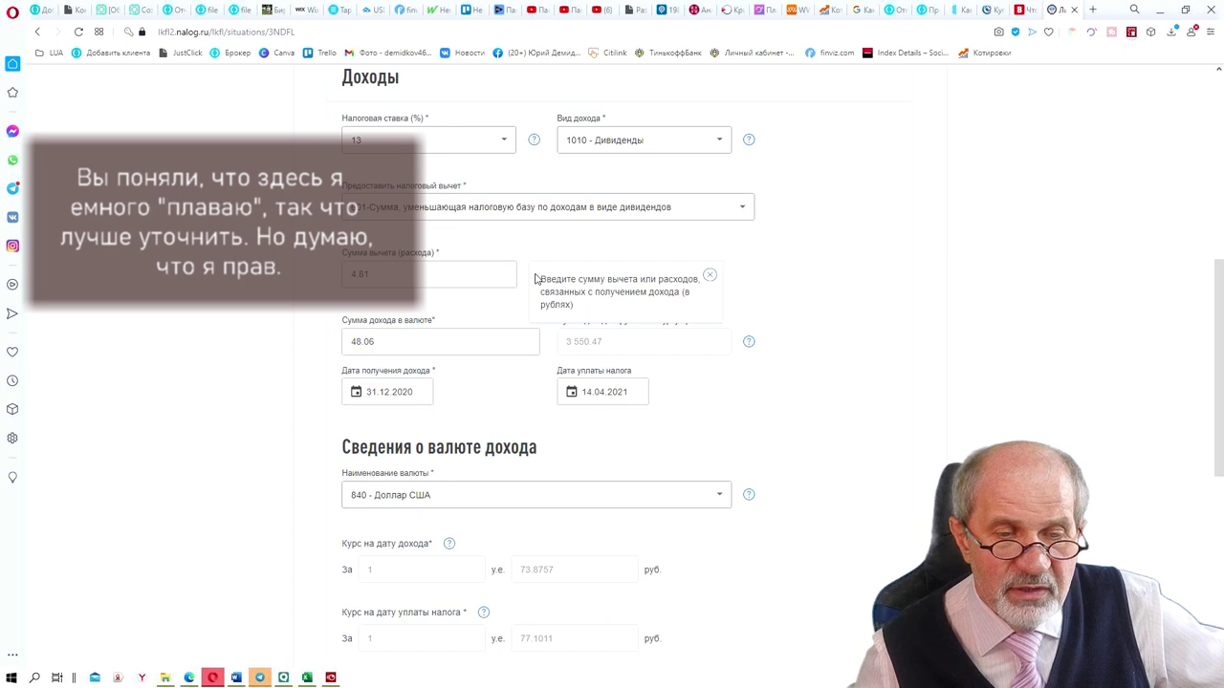
pyautogui.click(709, 276)
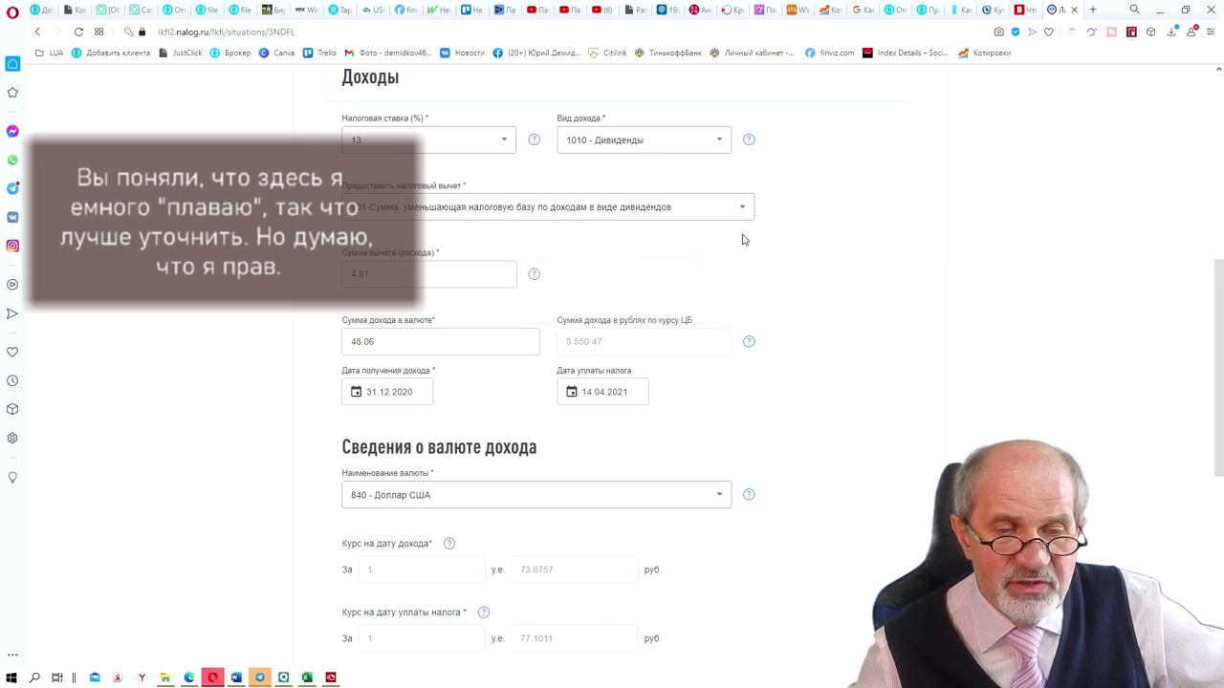
pyautogui.click(742, 208)
pyautogui.click(610, 247)
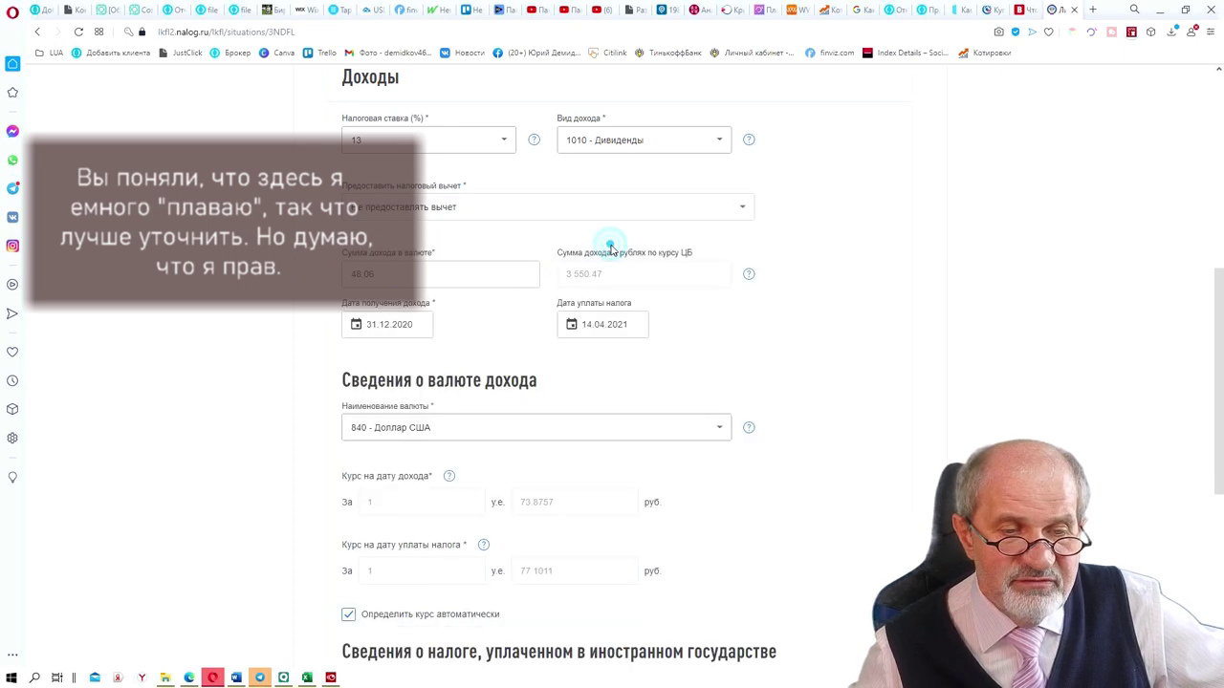
# Enter 4.81 as the tax paid abroad in foreign currency and try to continue to the next declaration stage
pyautogui.scroll(-4, 501, 287)
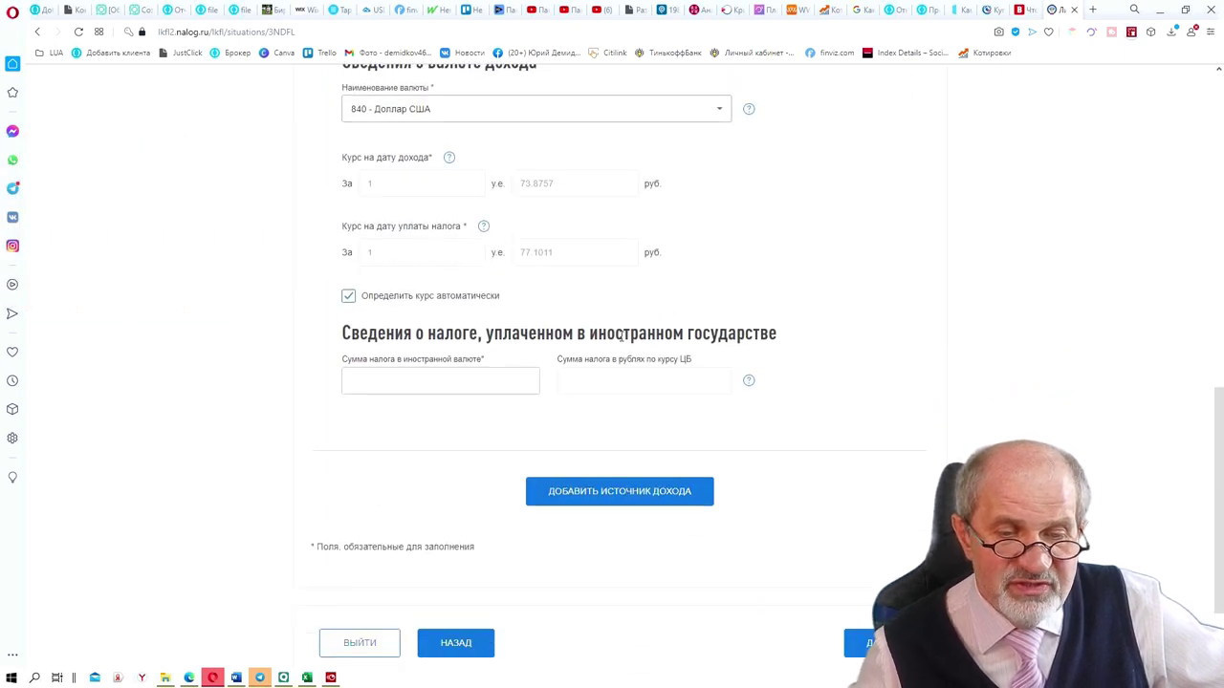
pyautogui.click(435, 378)
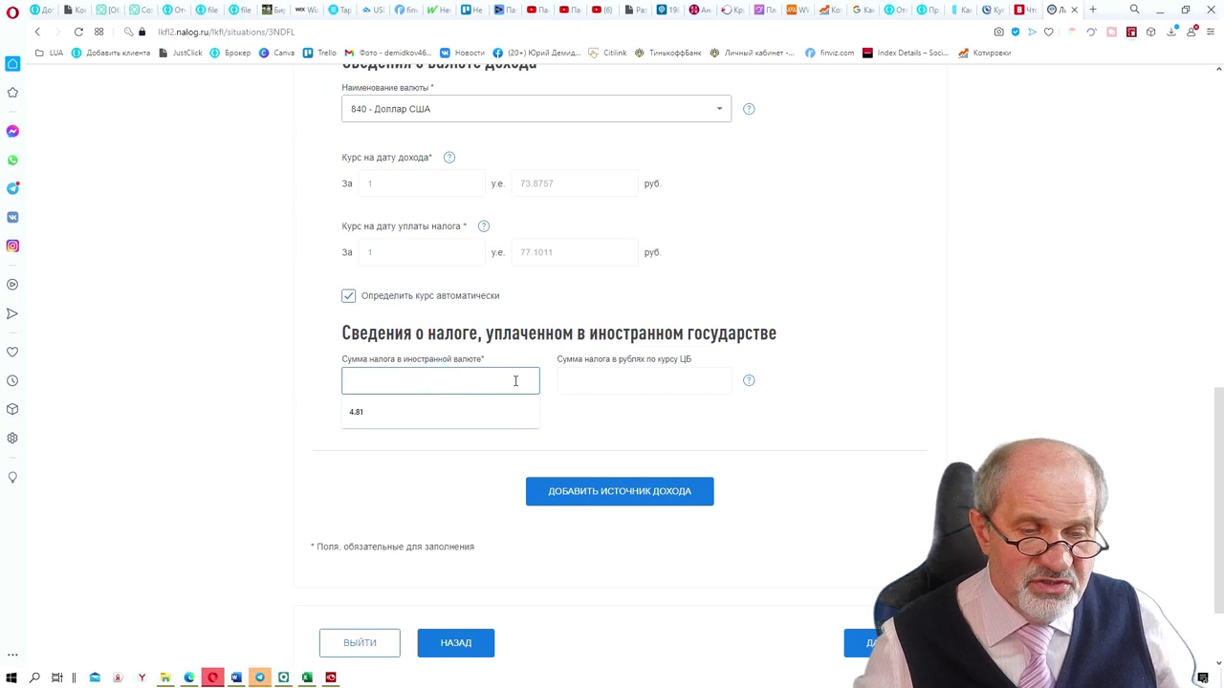
pyautogui.click(426, 413)
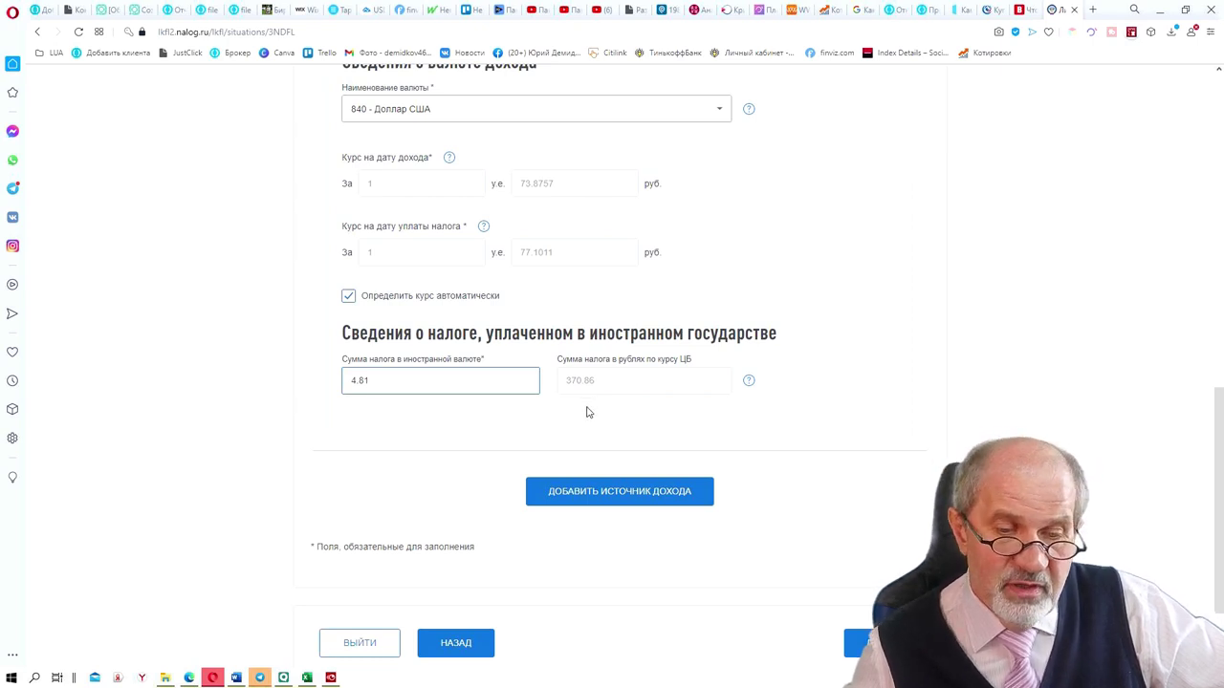
pyautogui.scroll(-1, 585, 409)
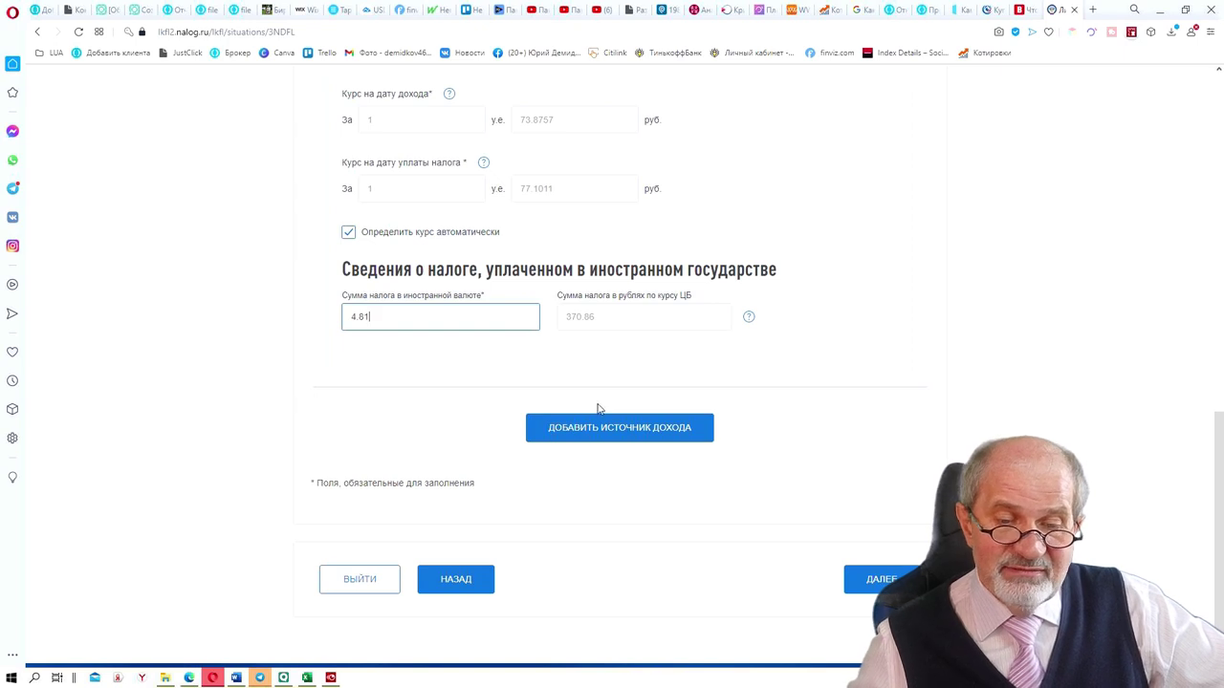
pyautogui.click(880, 581)
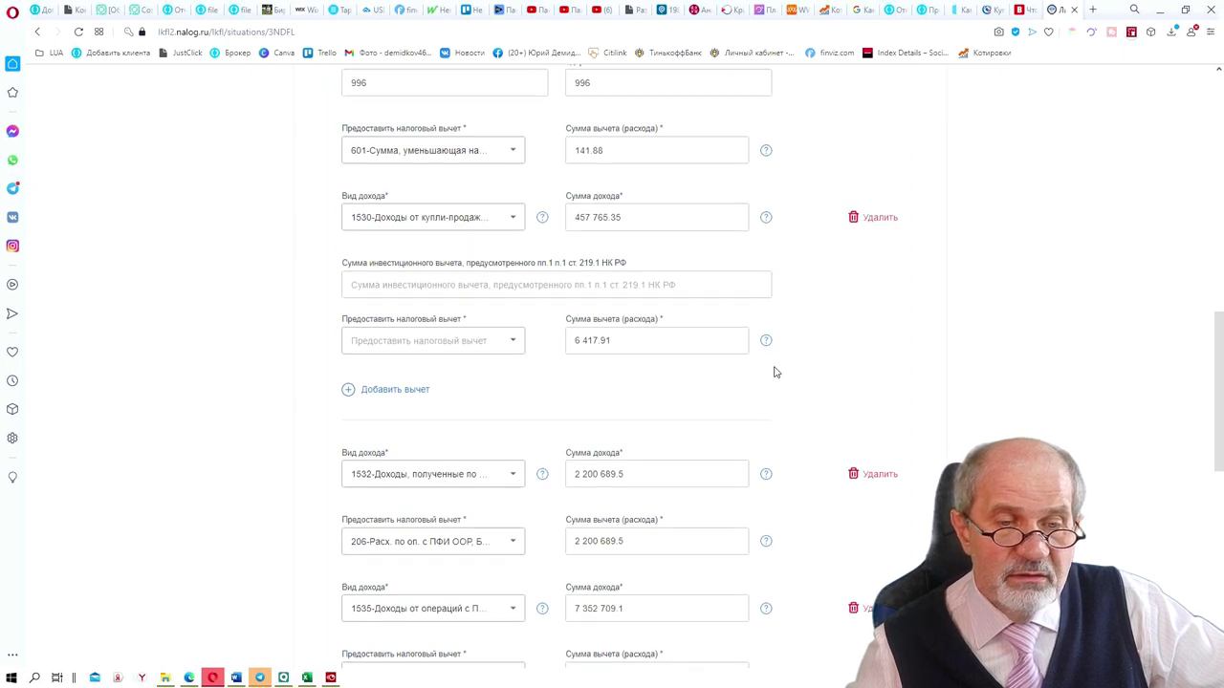
# Look through the income sources within Russia and try again to continue to the next declaration stage
pyautogui.scroll(3, 775, 371)
pyautogui.scroll(1, 777, 372)
pyautogui.scroll(5, 779, 373)
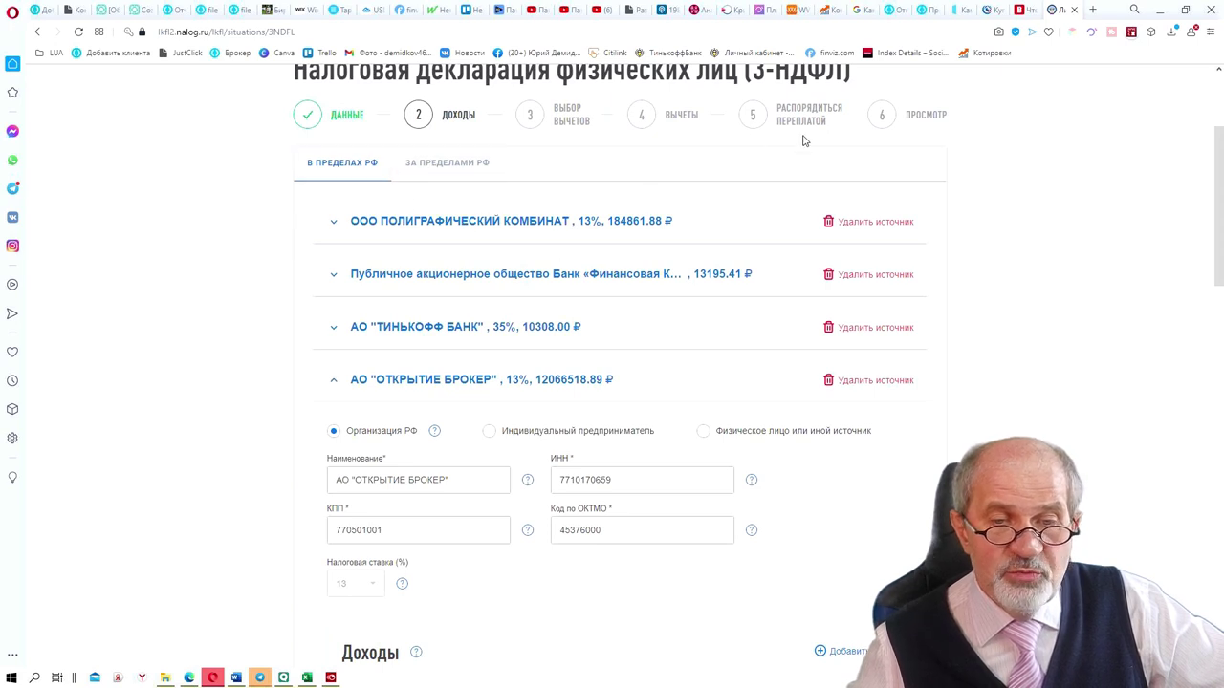
pyautogui.scroll(3, 664, 159)
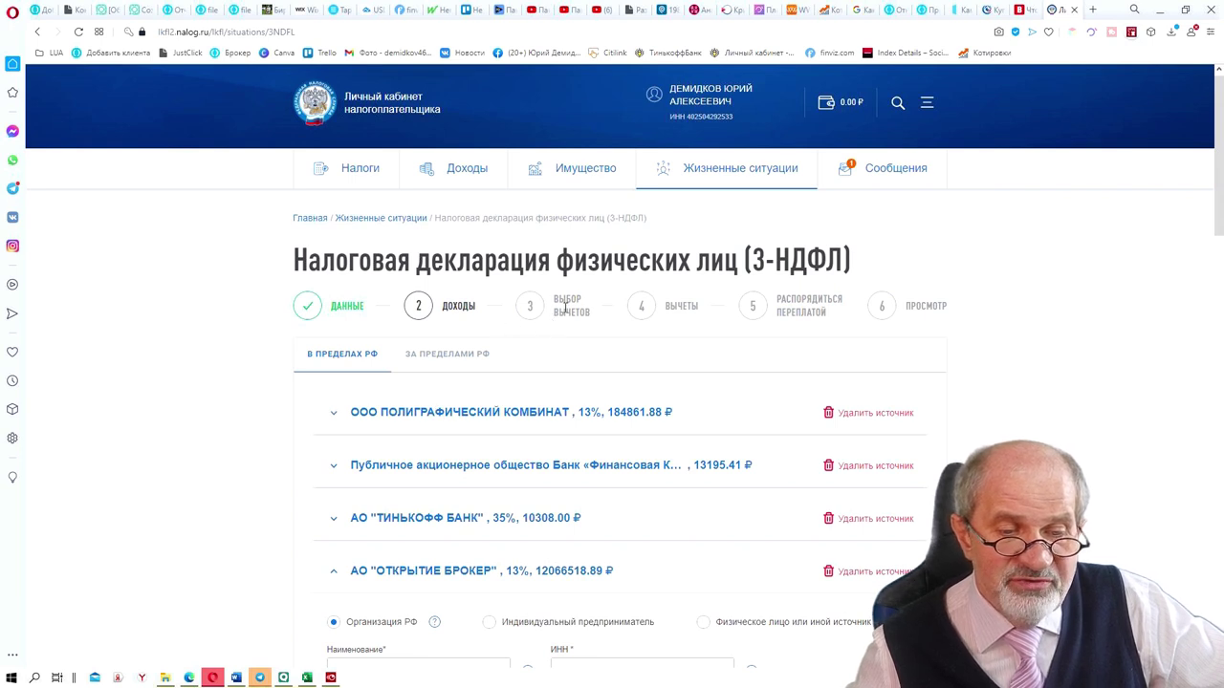
pyautogui.scroll(-15, 559, 325)
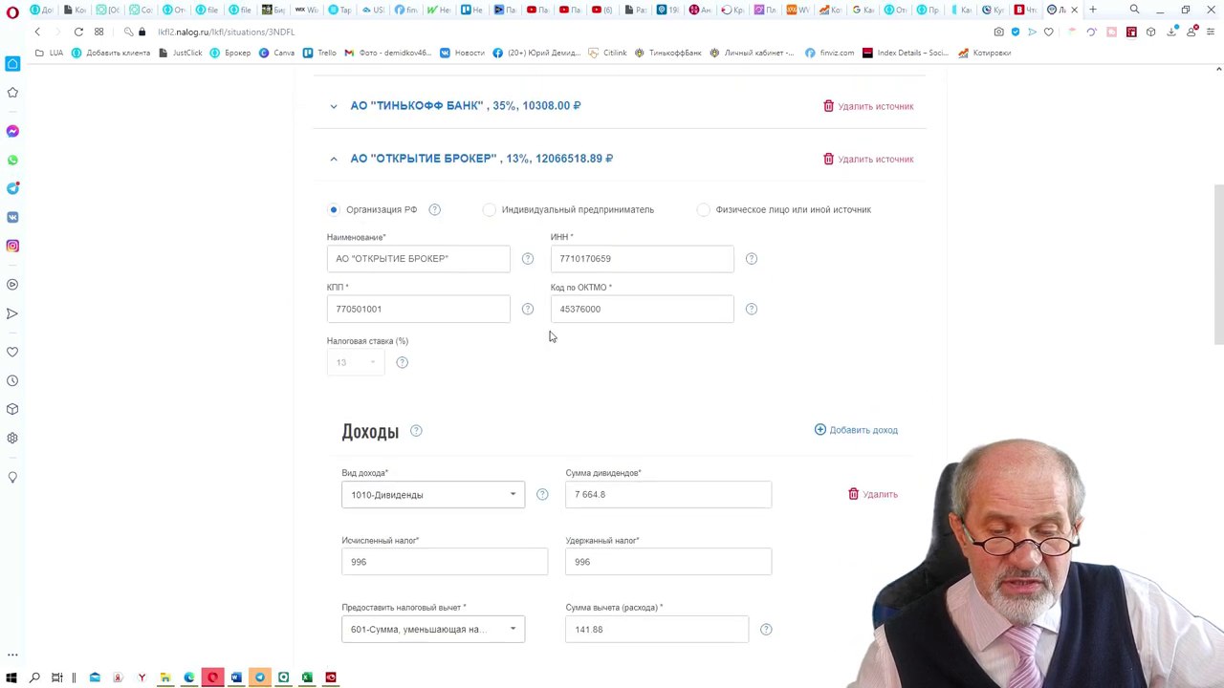
pyautogui.scroll(-10, 550, 331)
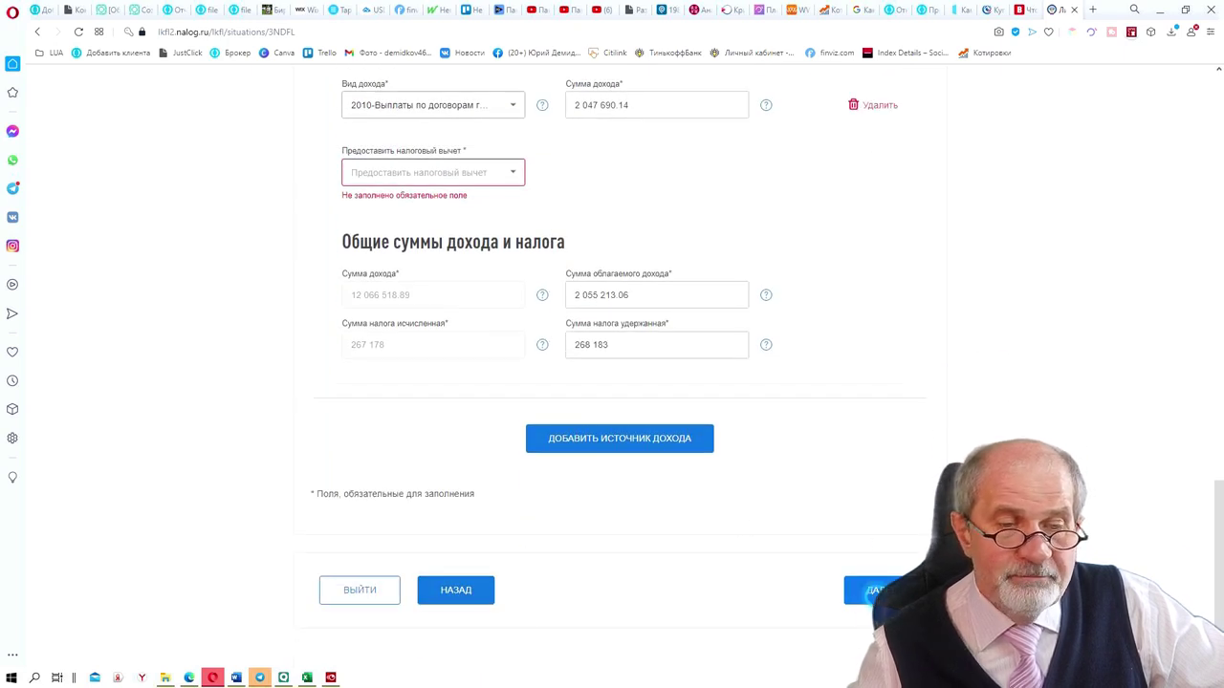
pyautogui.click(872, 590)
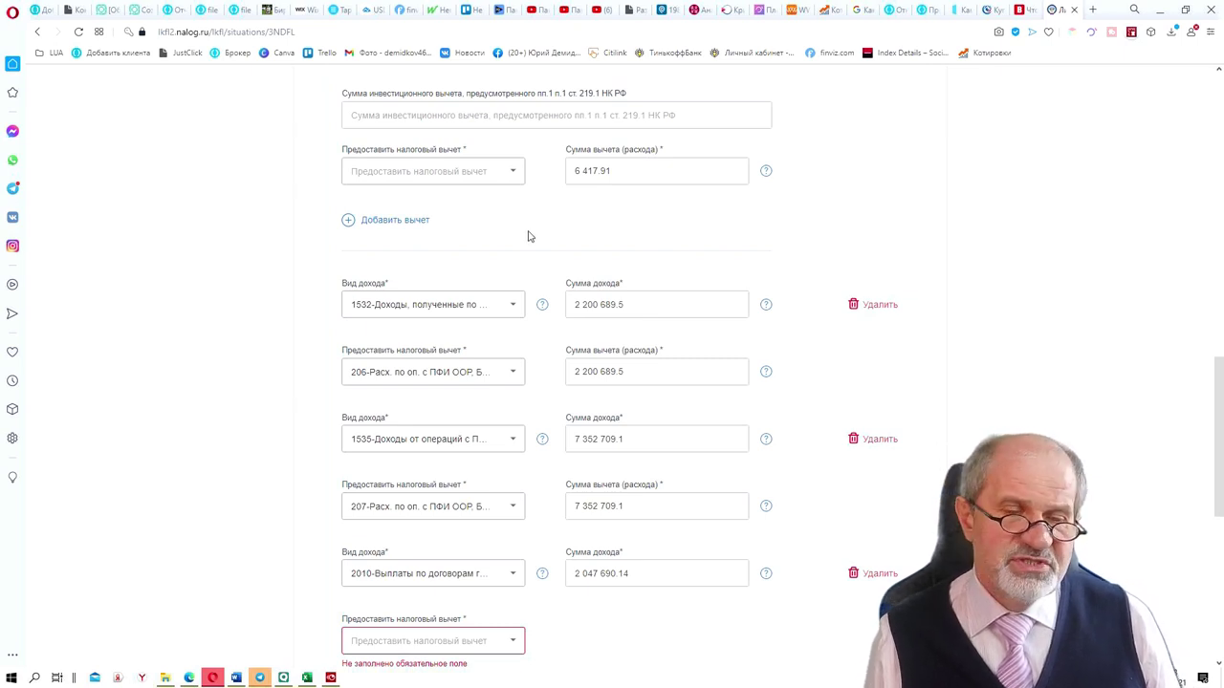
# Examine the АО "ОТКРЫТИЕ БРОКЕР" income entries, their deduction fields and the overall income and tax amounts
pyautogui.scroll(-3, 535, 245)
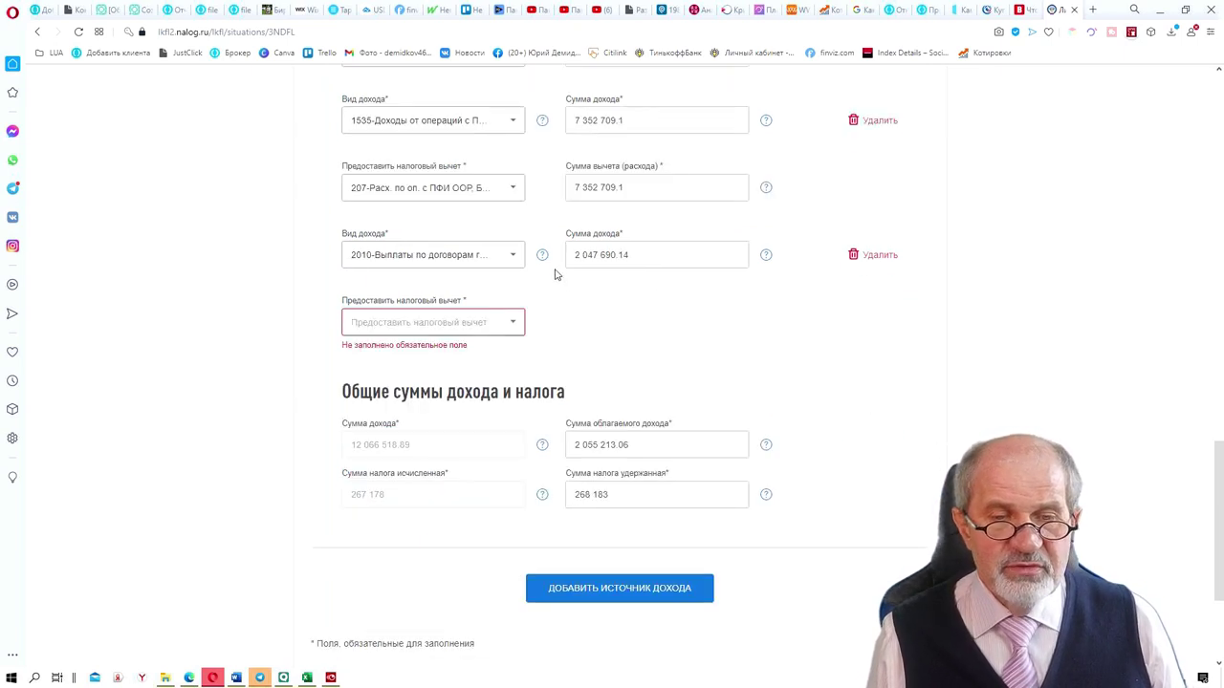
pyautogui.scroll(3, 543, 276)
pyautogui.scroll(-3, 623, 578)
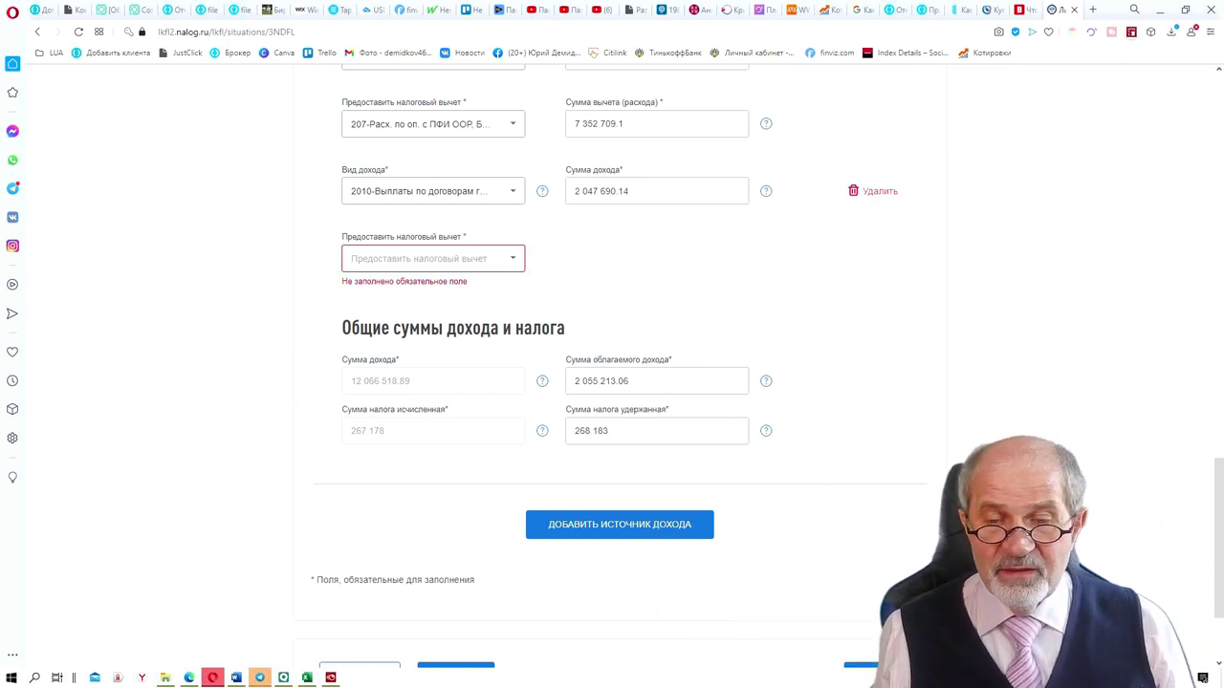
pyautogui.moveTo(1218, 580); pyautogui.dragTo(1185, 247)
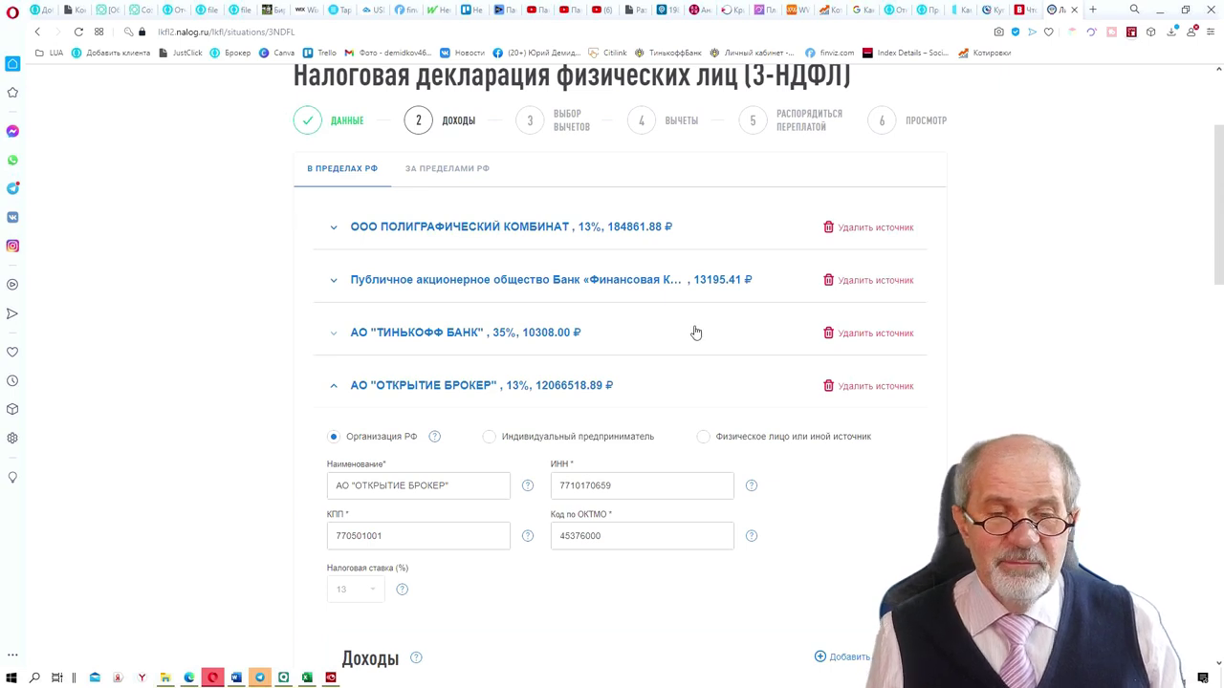
pyautogui.scroll(-3, 712, 364)
pyautogui.scroll(-1, 719, 410)
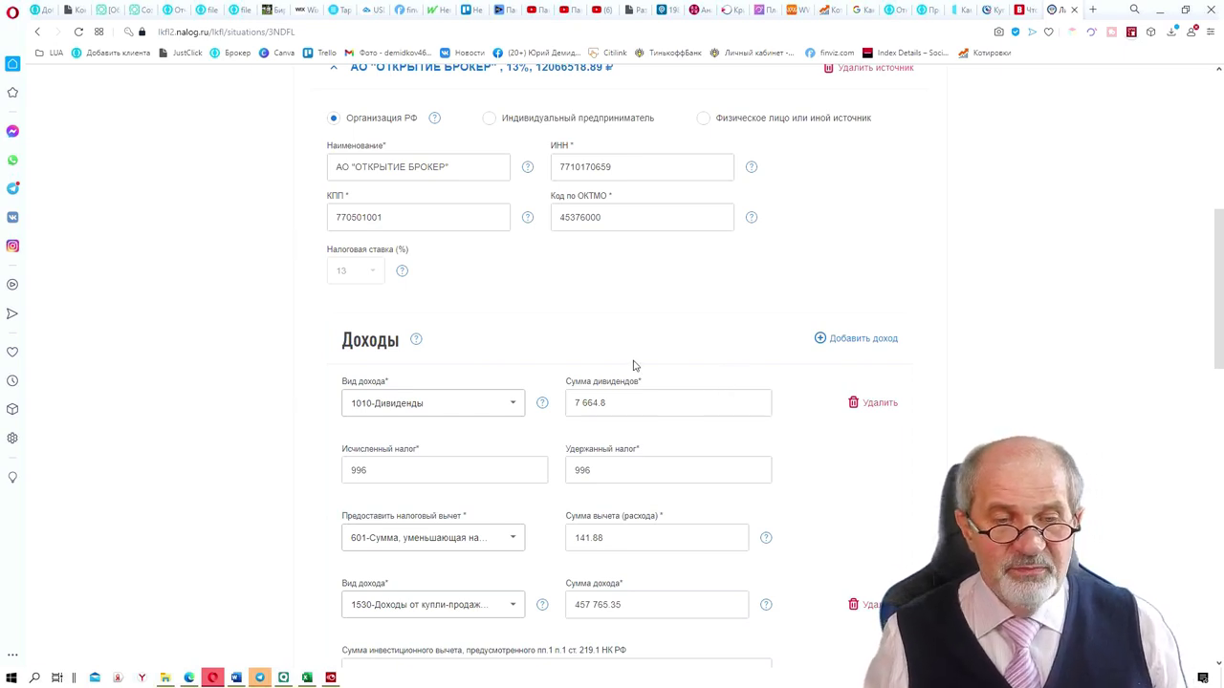
pyautogui.scroll(-1, 610, 344)
pyautogui.scroll(-5, 610, 349)
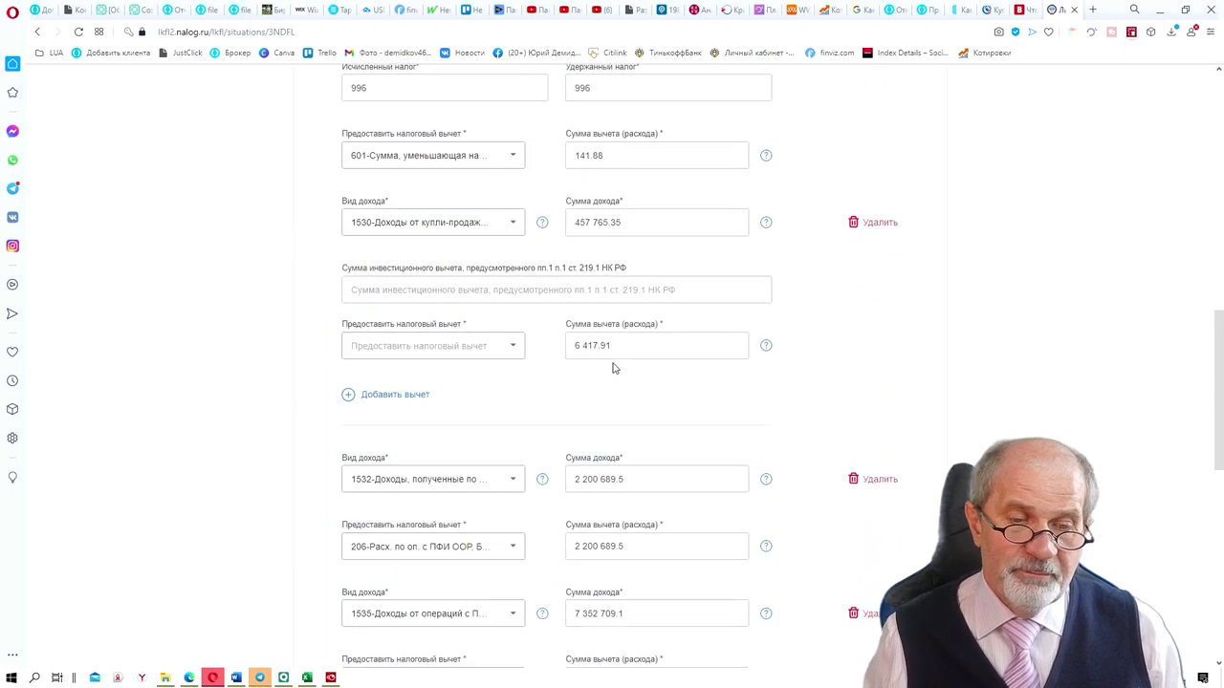
pyautogui.scroll(-3, 506, 372)
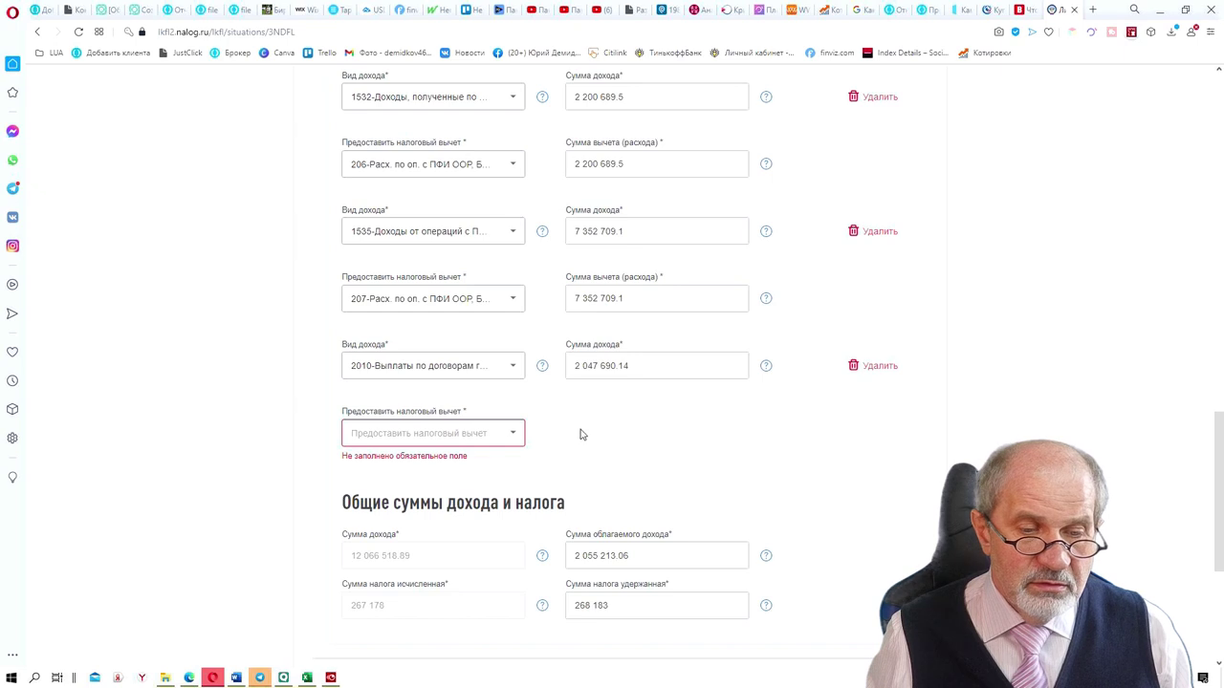
pyautogui.scroll(8, 587, 430)
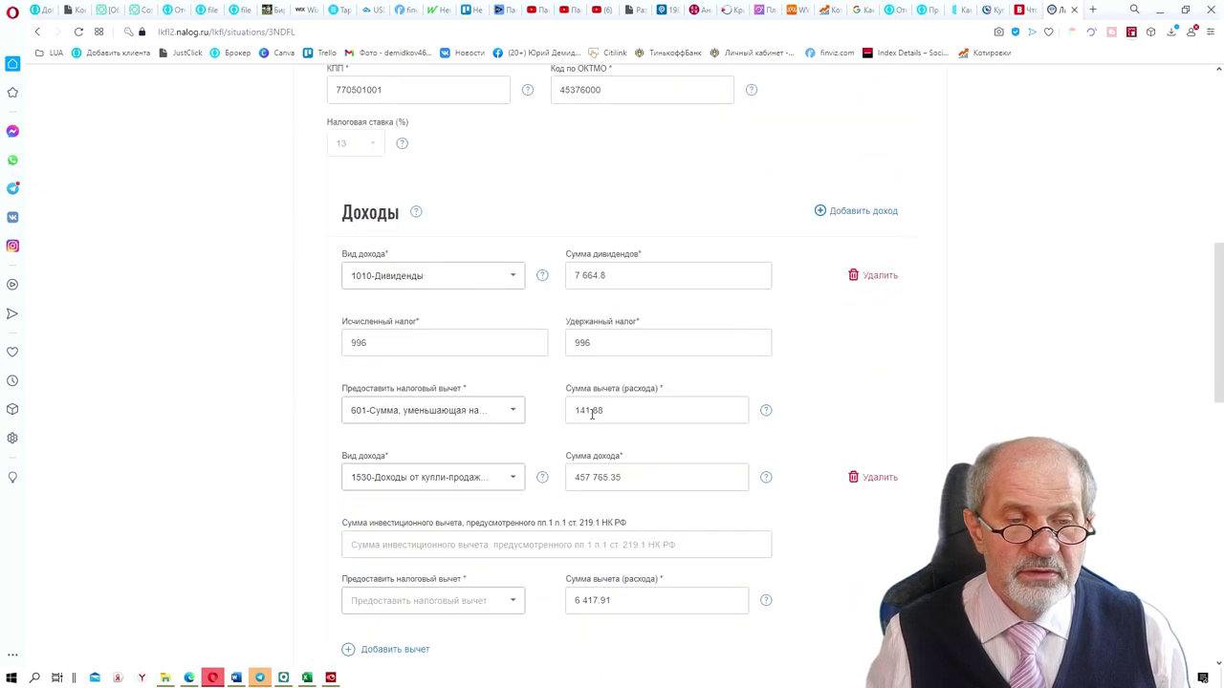
pyautogui.scroll(2, 578, 421)
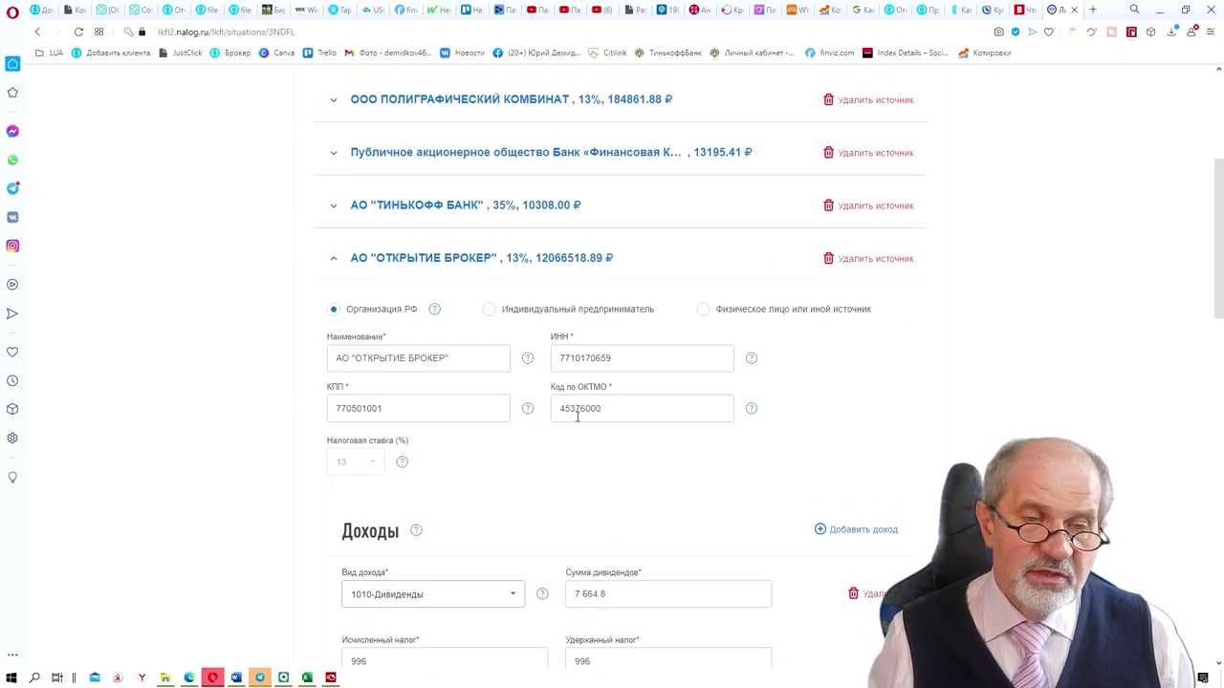
pyautogui.scroll(2, 579, 418)
pyautogui.scroll(2, 583, 421)
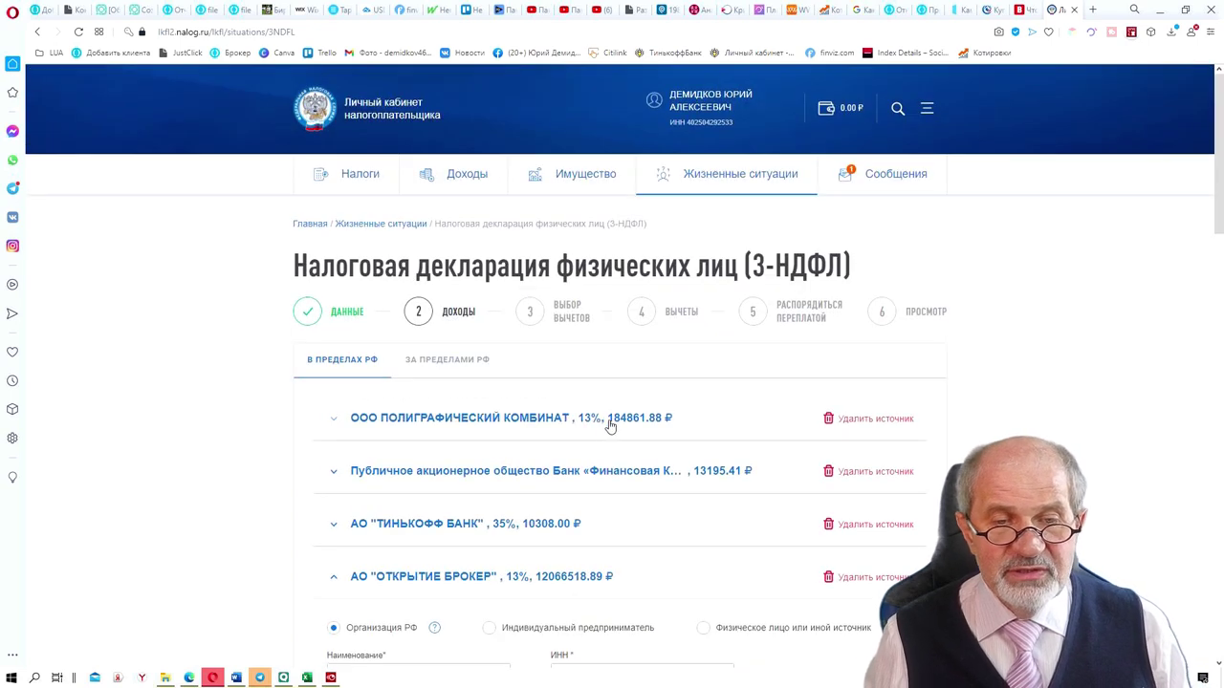